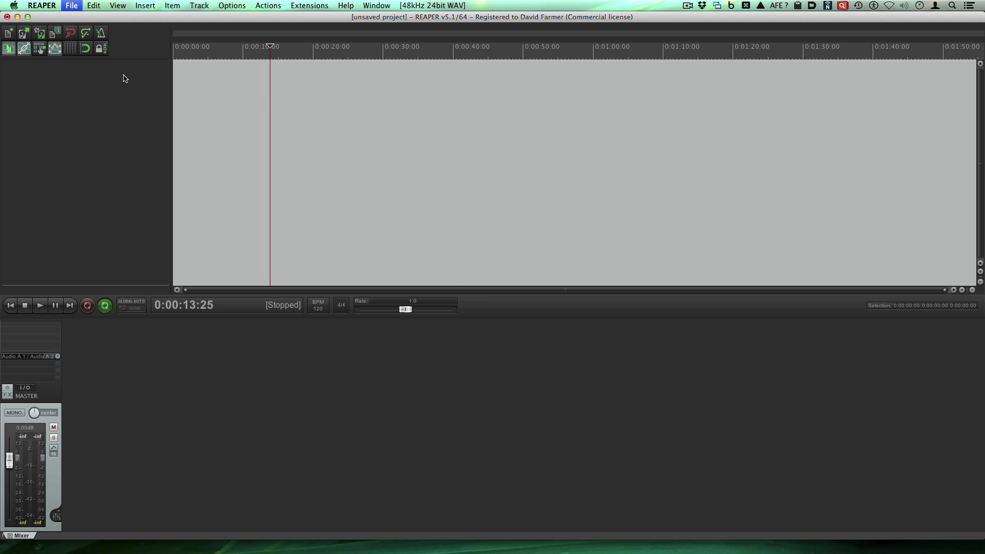
Add three empty tracks to the new project.
click(75, 7)
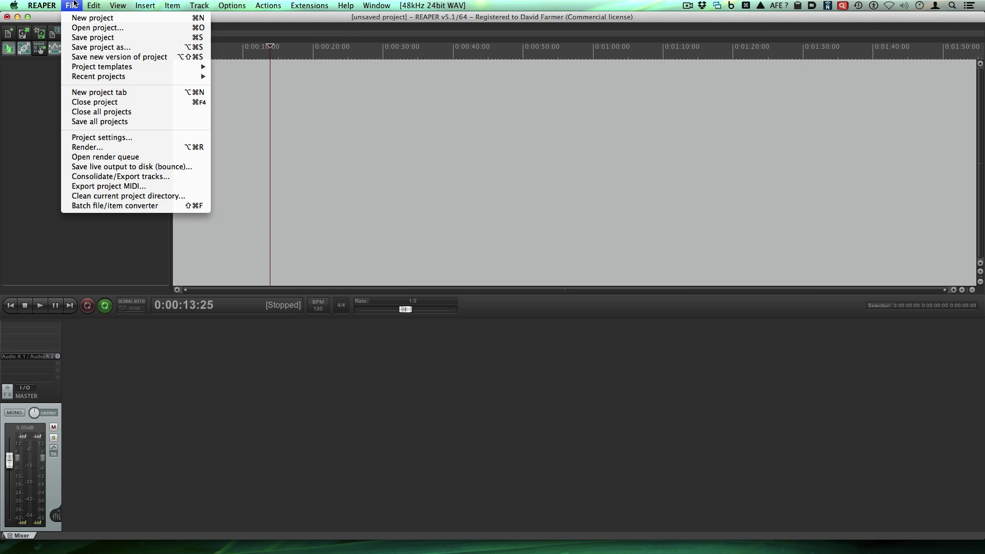
click(77, 5)
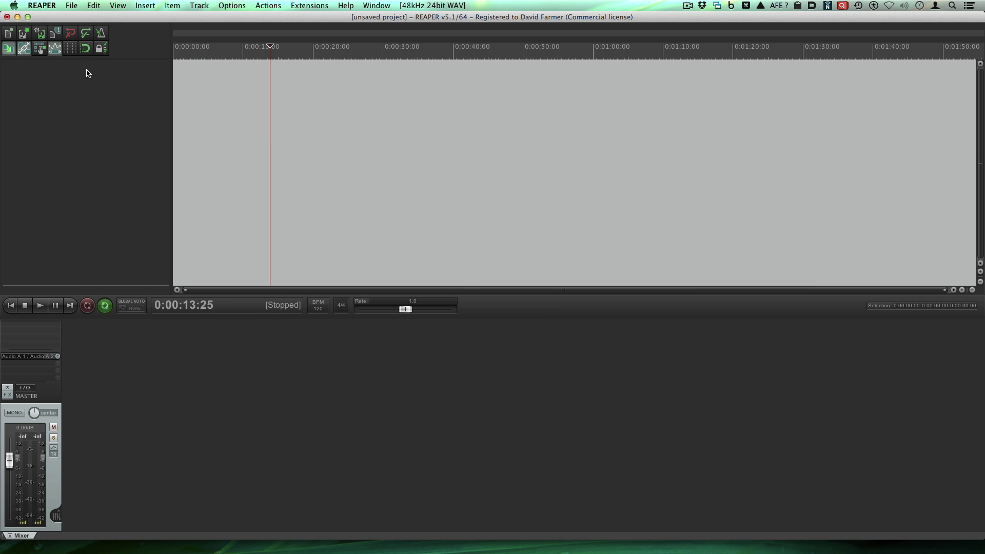
double_click(88, 122)
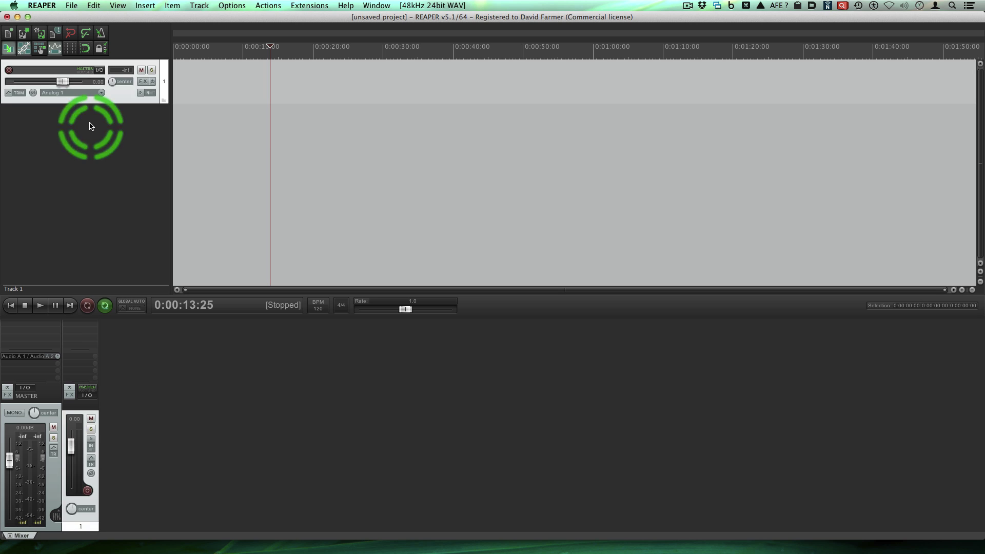
double_click(91, 125)
double_click(103, 176)
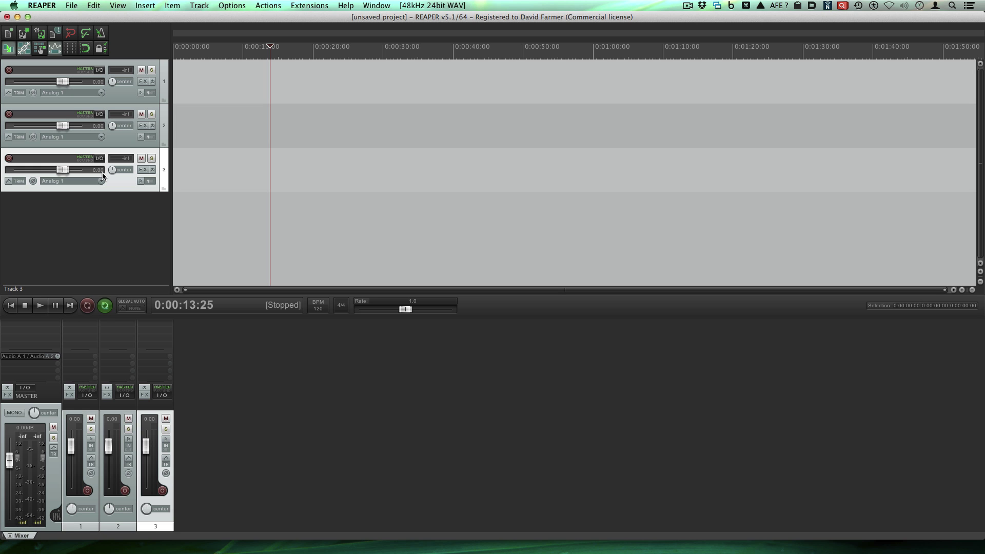
Confirm the project sample rate stays at 48000 Hz and leave Project Settings unchanged.
click(70, 4)
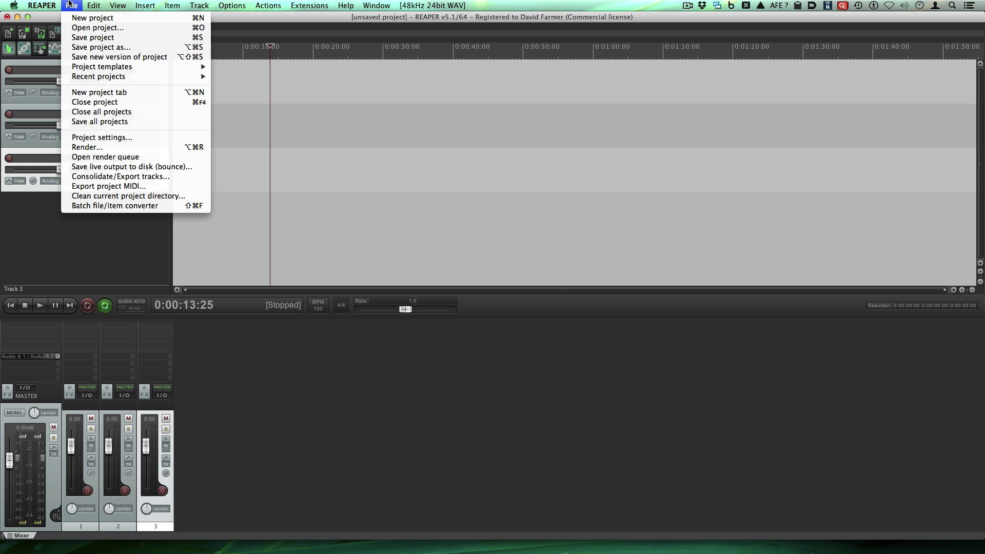
click(142, 139)
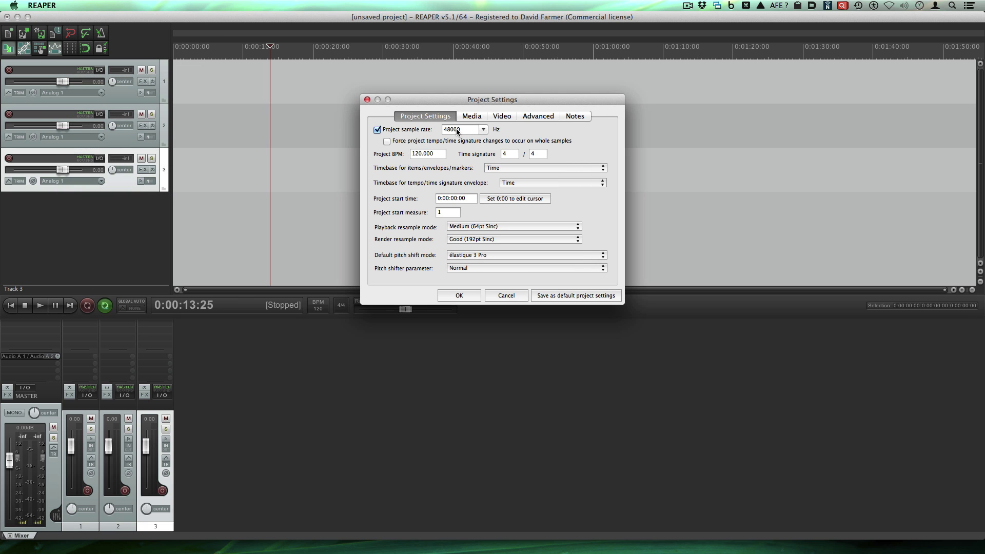
click(483, 131)
click(483, 131)
click(501, 296)
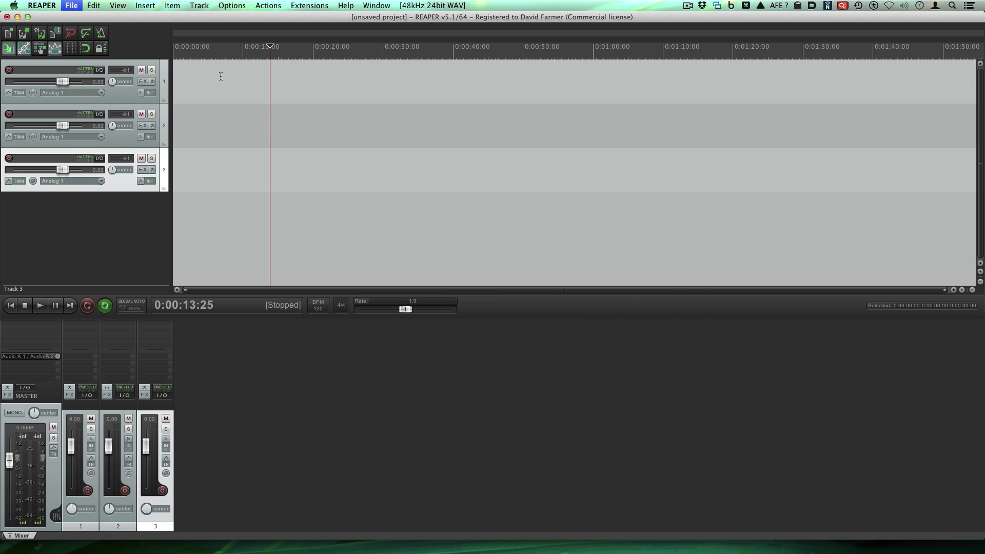
Drag the TRAIN door freight sound from Soundminer into REAPER.
key(super+Tab)
Select the EXPL rock blasting and INSECT beetle bug sounds and drop them into REAPER.
key(super+Tab)
key(super+Tab)
click(373, 92)
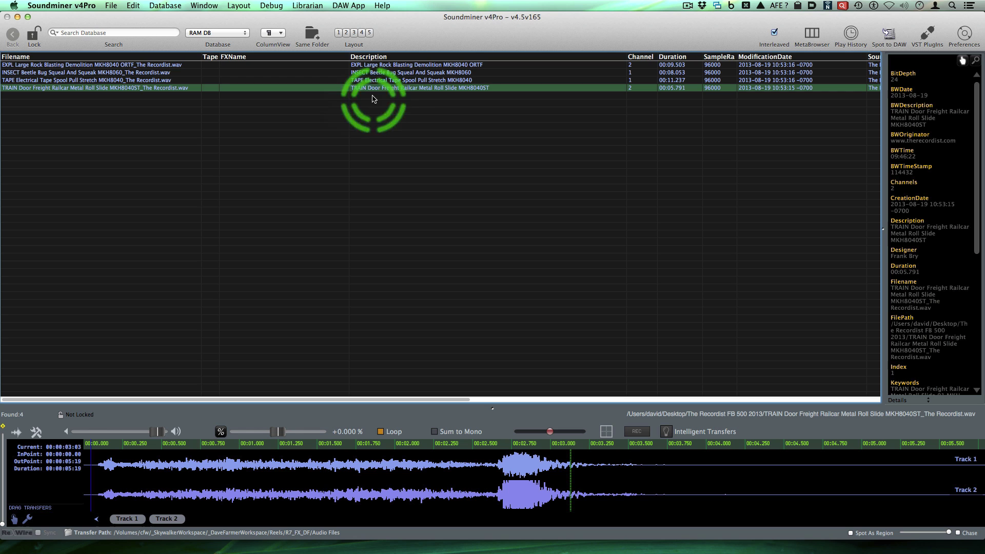
drag(400, 93, 311, 112)
key(super+Tab)
key(super+Tab)
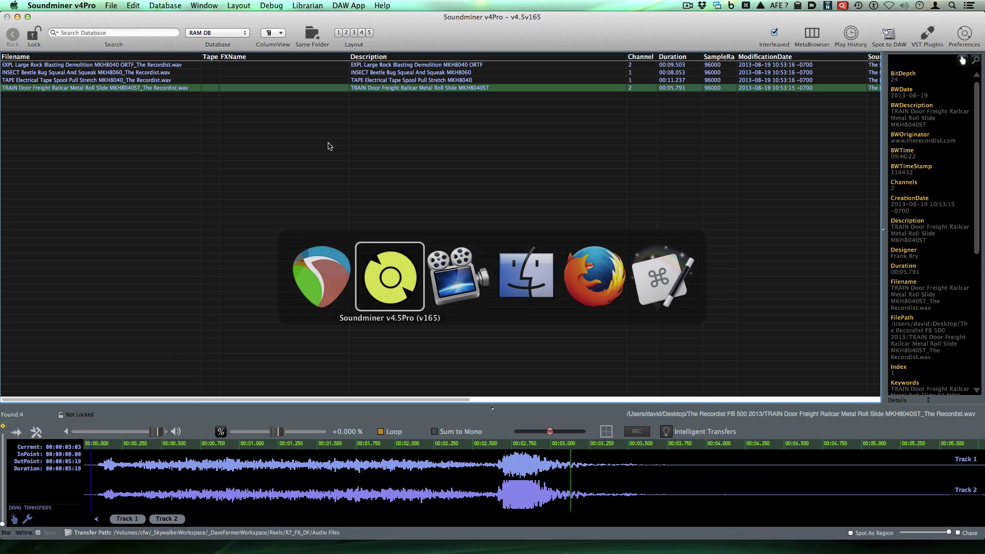
click(419, 65)
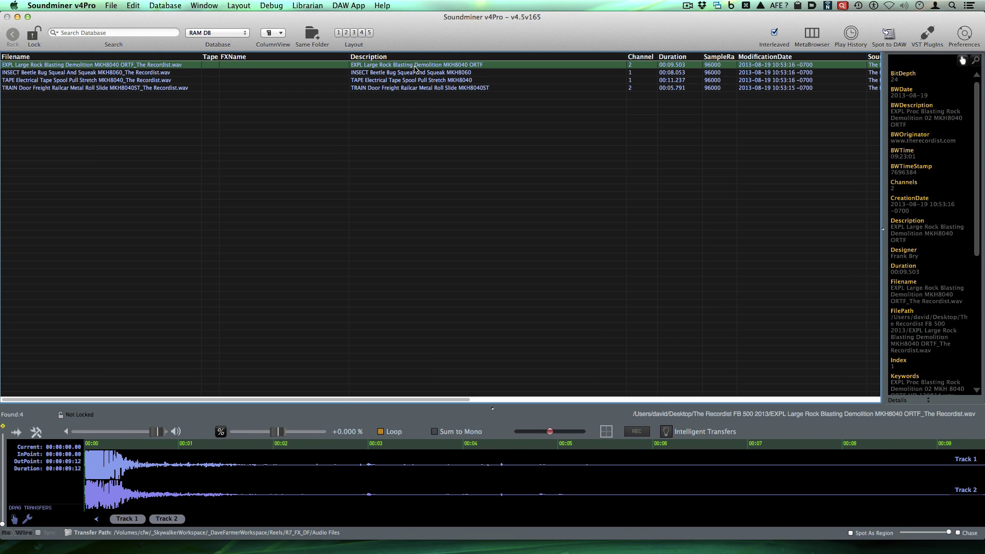
key(shift+Down)
key(super+Tab)
drag(416, 67, 435, 175)
Put the rock and beetle files on separate tracks, aligned with the train item's start.
click(463, 179)
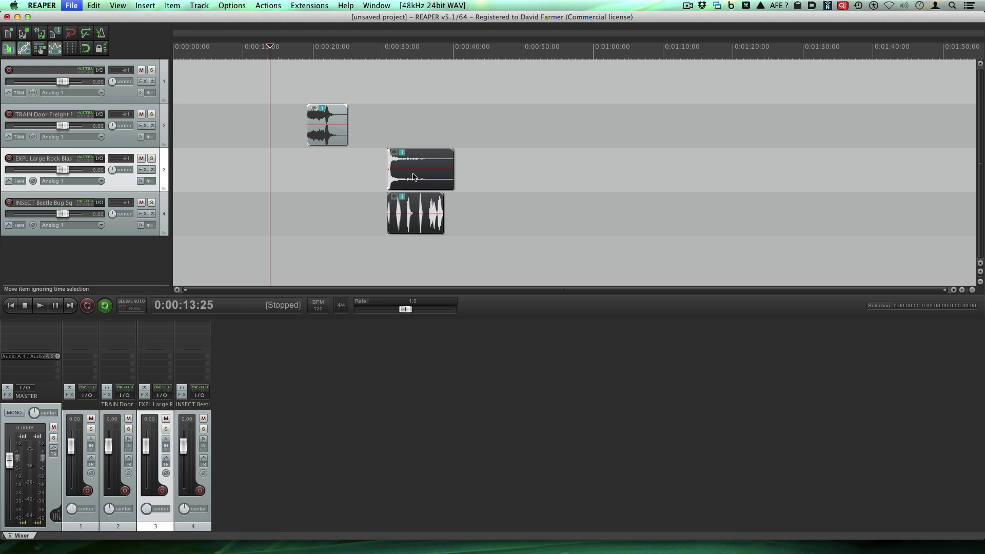
drag(419, 155, 328, 164)
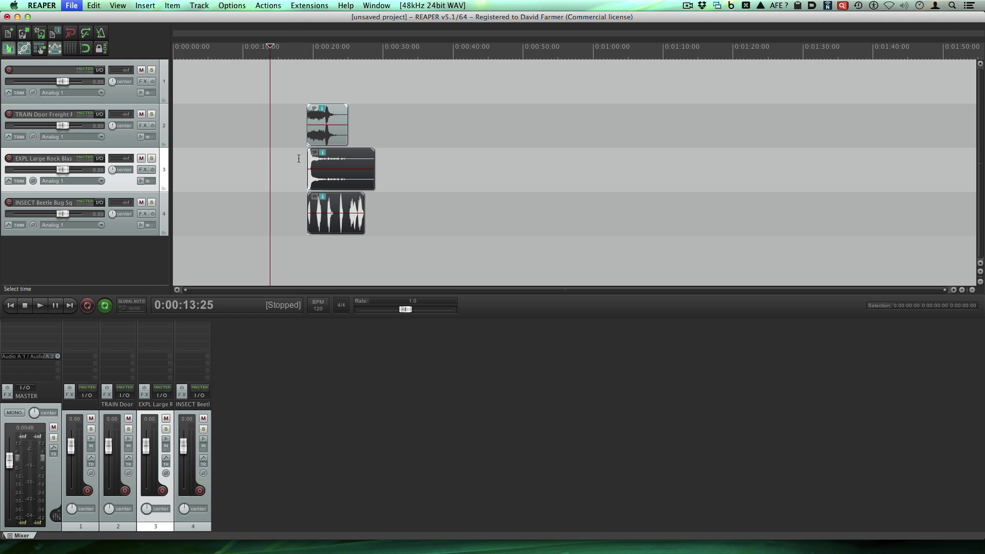
click(301, 160)
scroll(302, 160, up, 3)
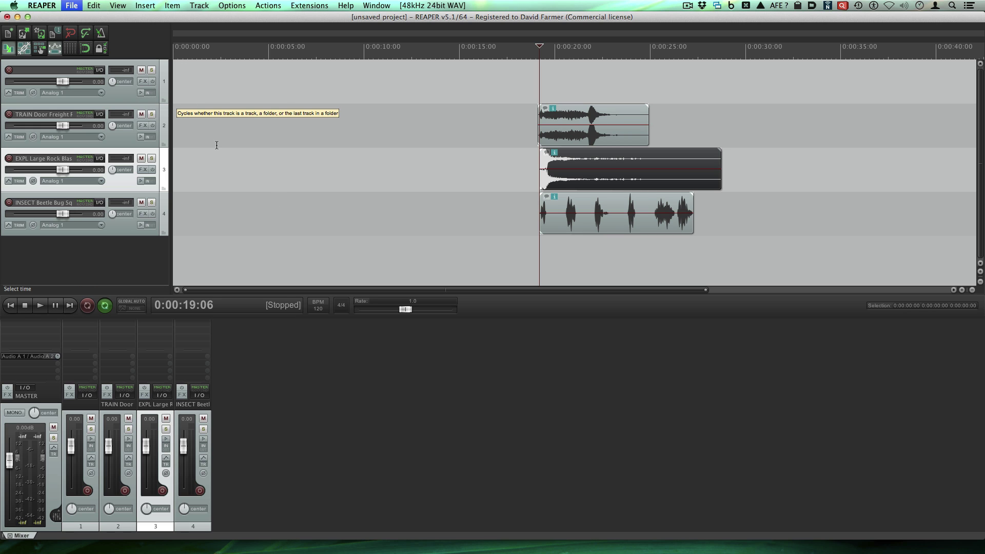
Nest the TRAIN, EXPL and INSECT tracks under track 1 as a folder.
click(118, 94)
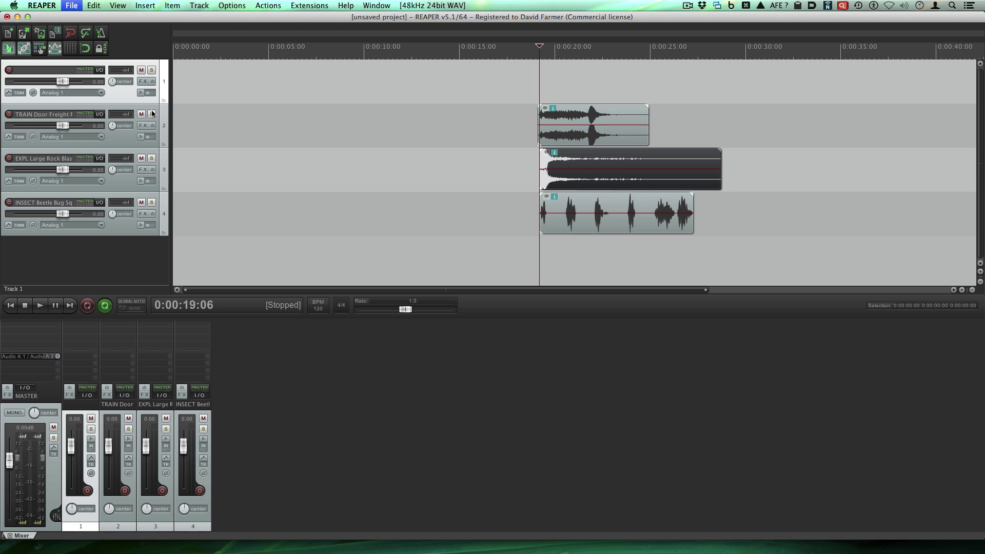
click(125, 141)
shift+click(118, 220)
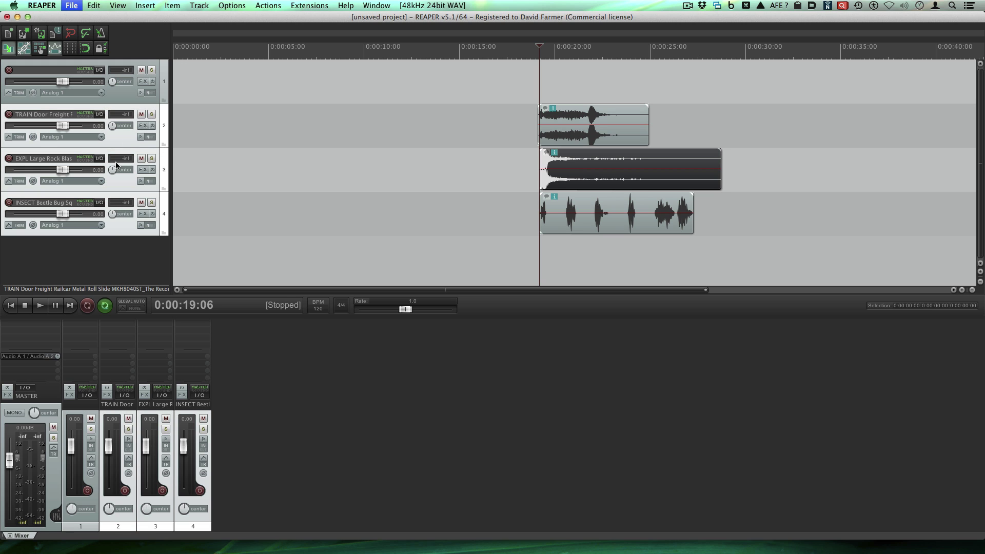
drag(116, 127, 118, 82)
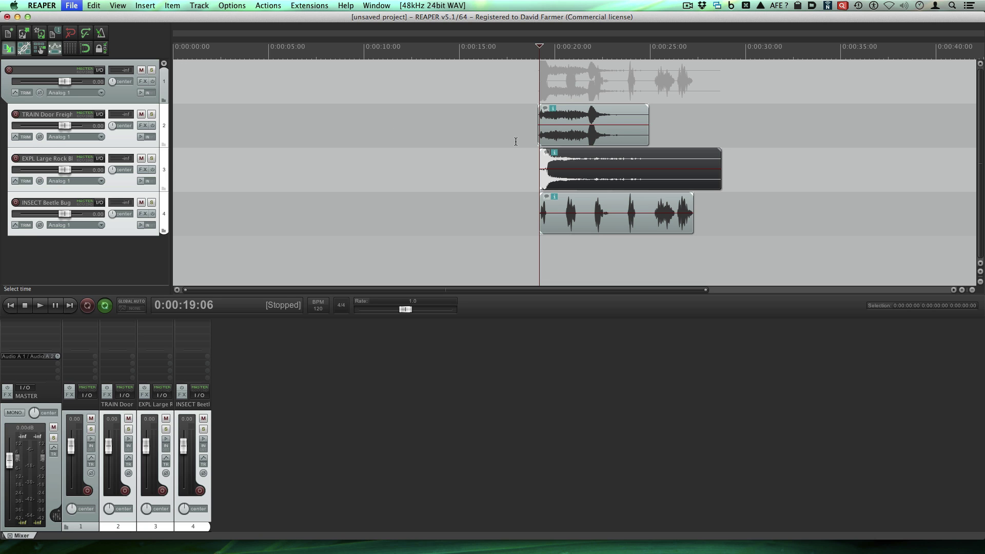
drag(506, 139, 497, 143)
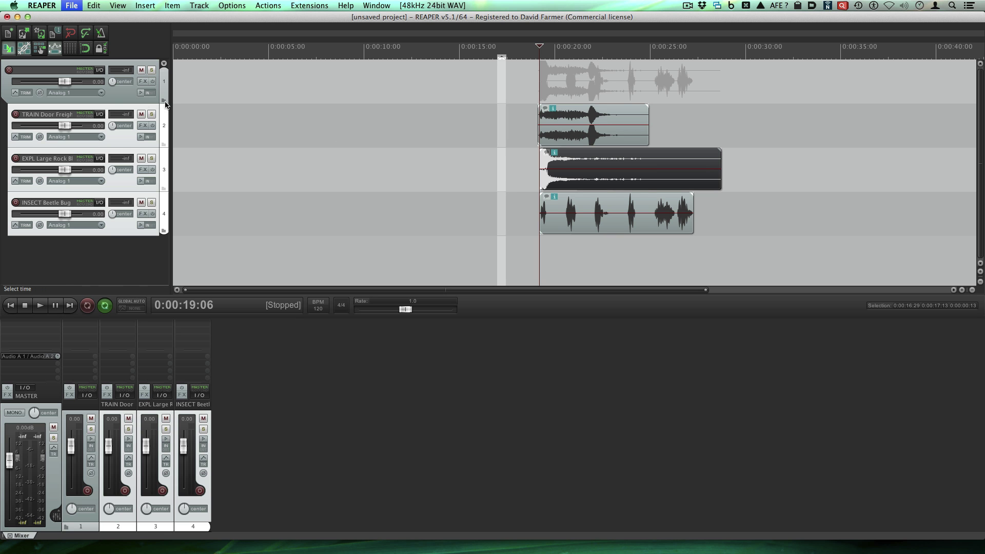
click(127, 95)
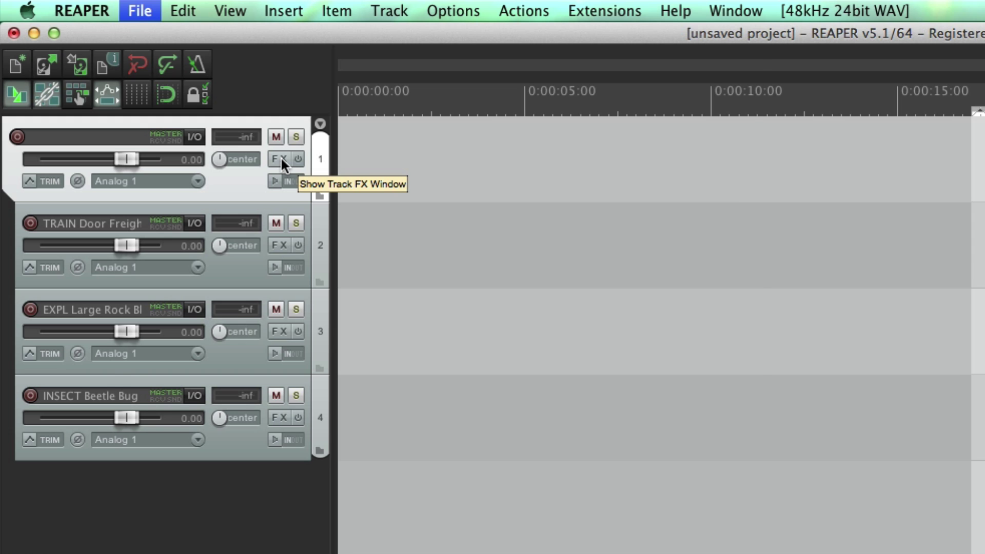
Add VST iZotope Alloy 2 to the Track 1 folder's FX chain.
click(281, 156)
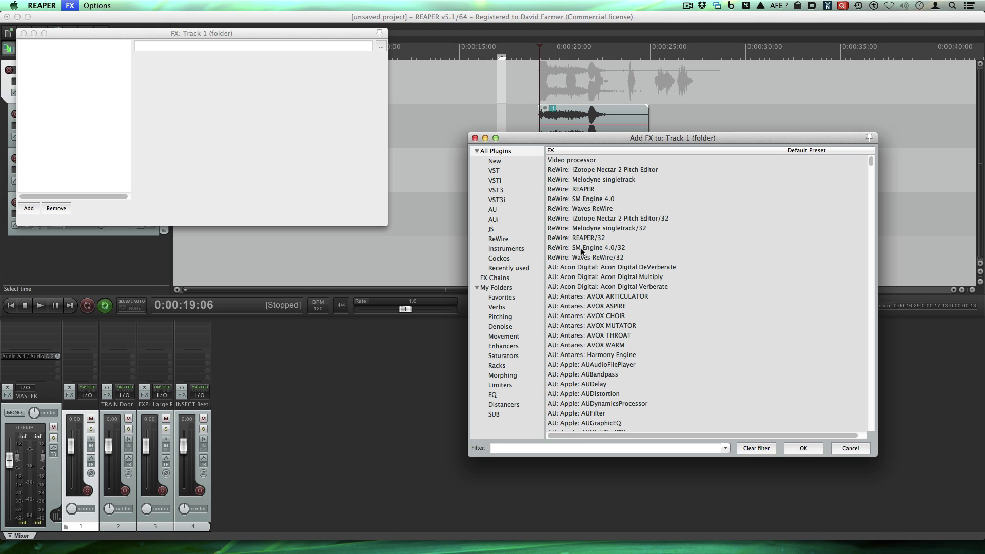
text(all)
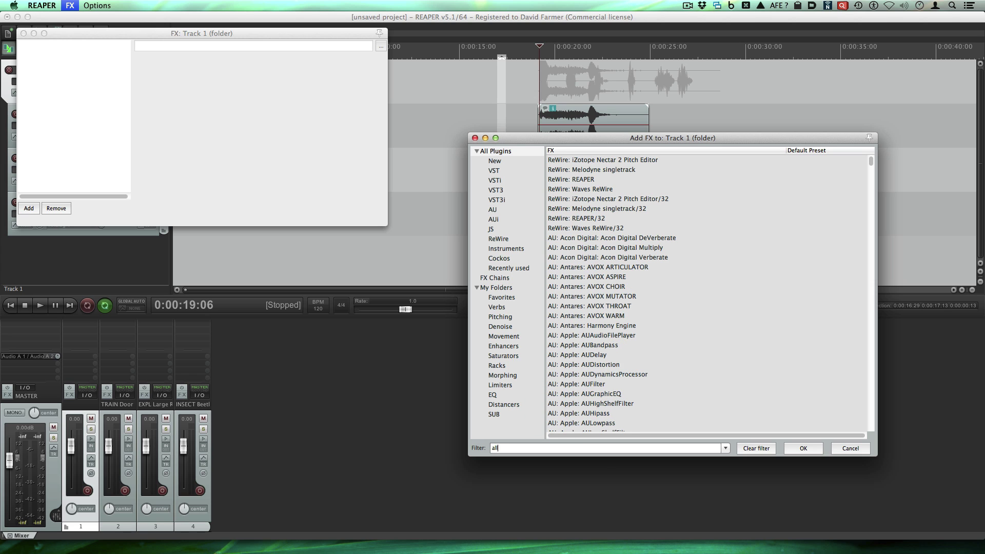
text(oy)
click(634, 324)
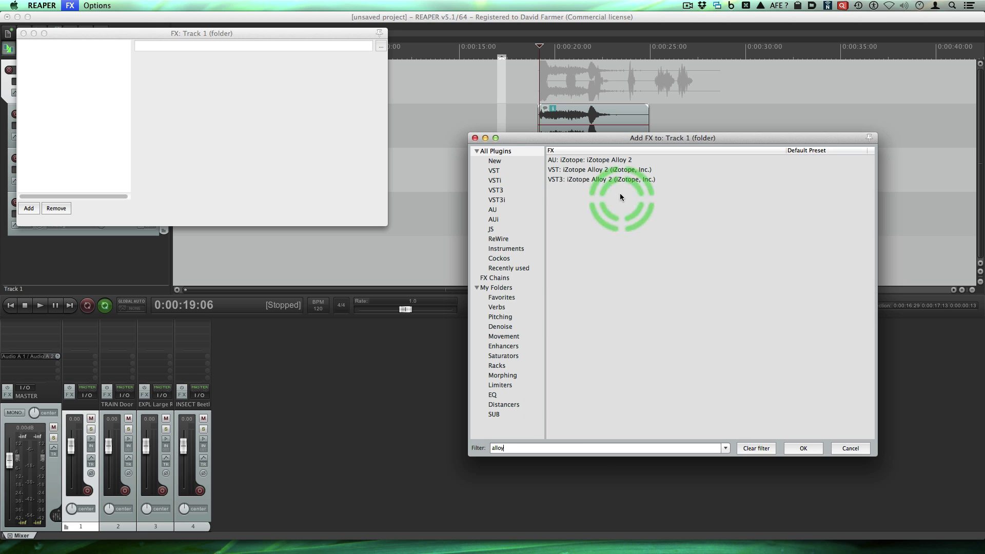
double_click(619, 170)
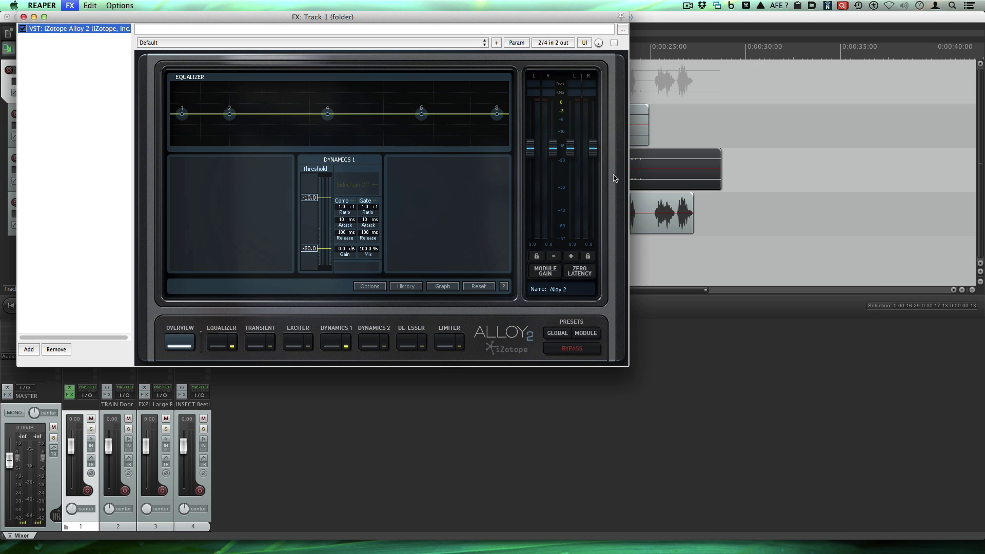
click(384, 31)
drag(369, 14, 510, 27)
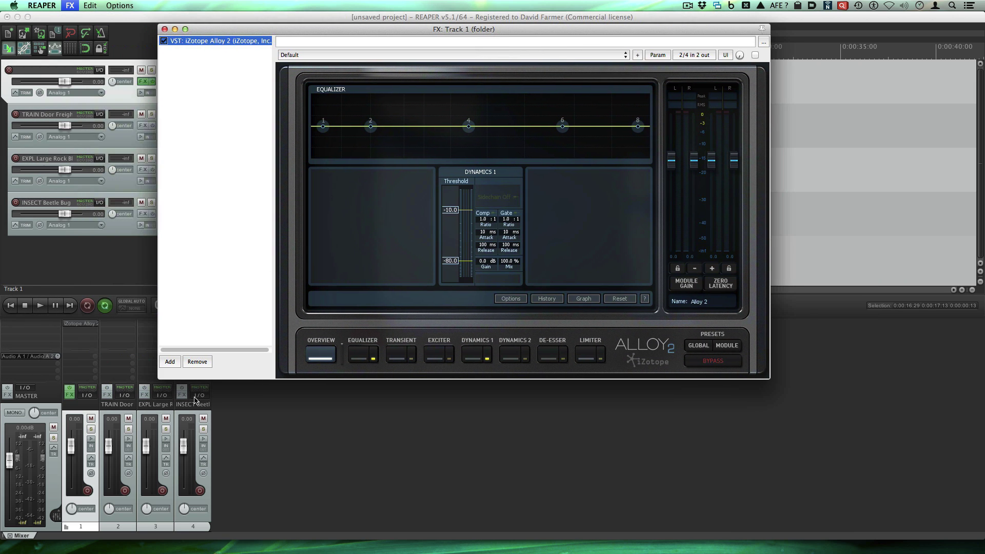
Add the 6030 Ultimate Comp after Alloy 2 on Track 1.
click(171, 362)
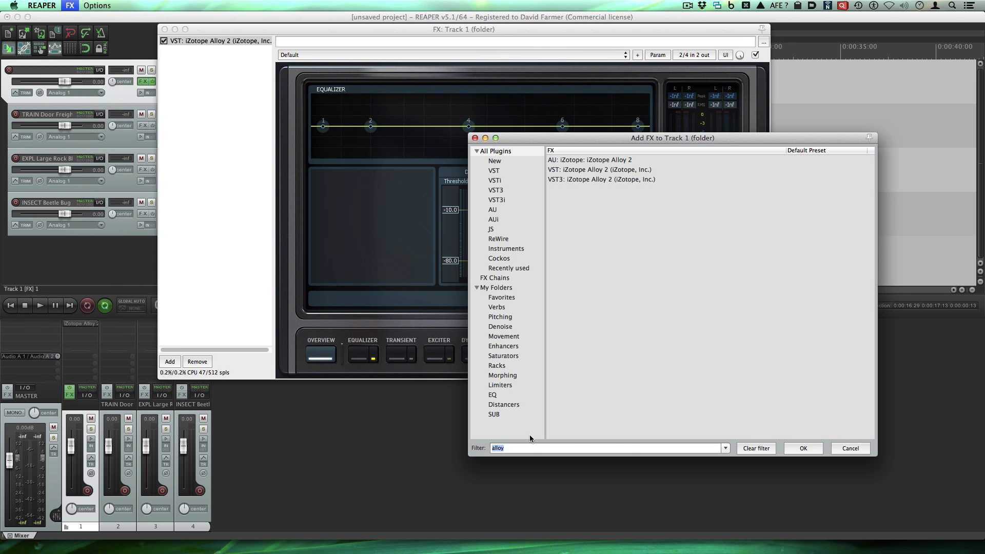
click(756, 447)
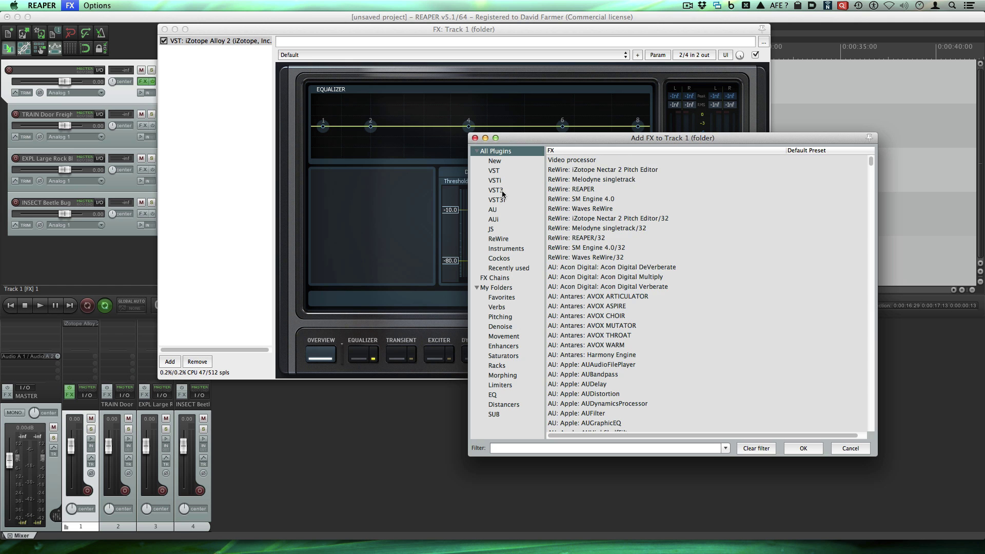
click(503, 210)
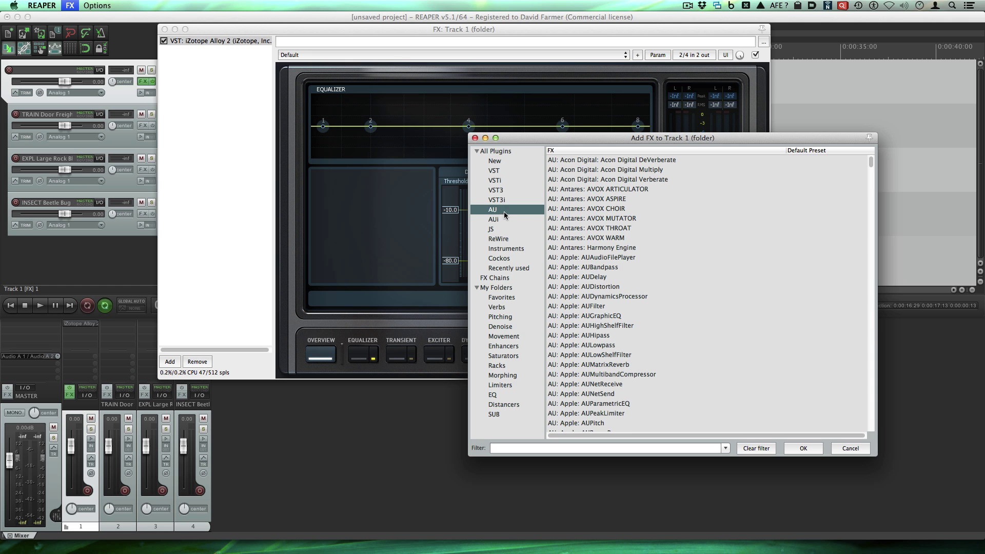
click(506, 172)
click(509, 153)
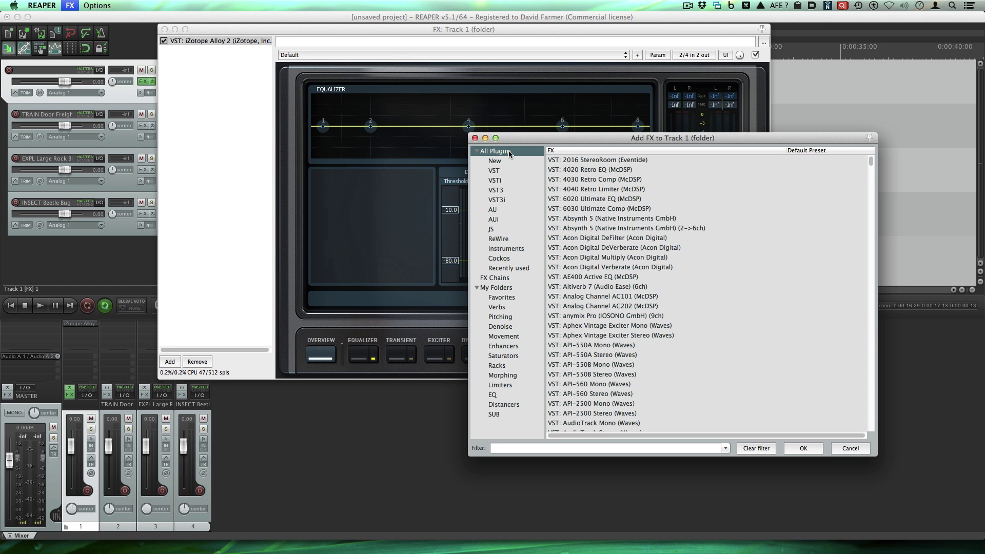
click(546, 448)
text(6030)
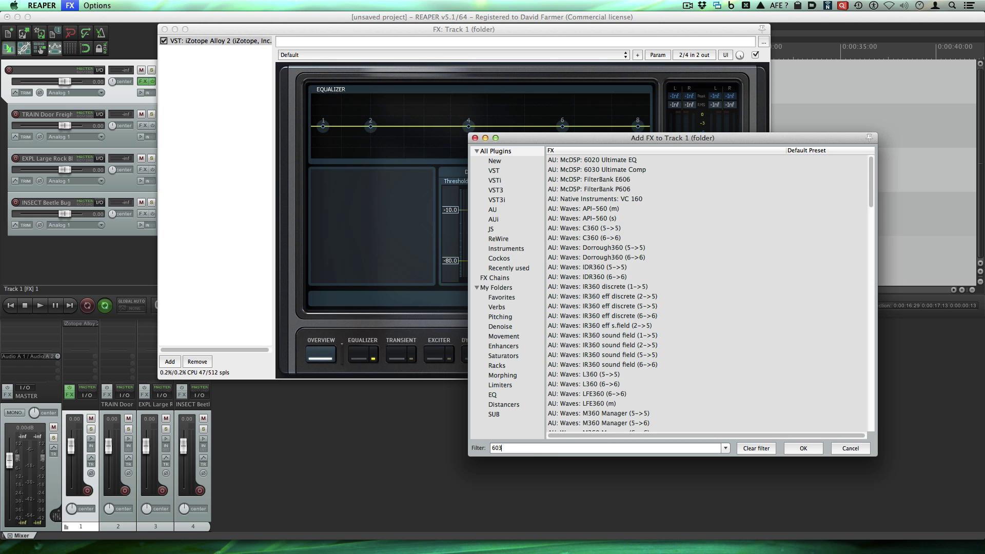
double_click(602, 171)
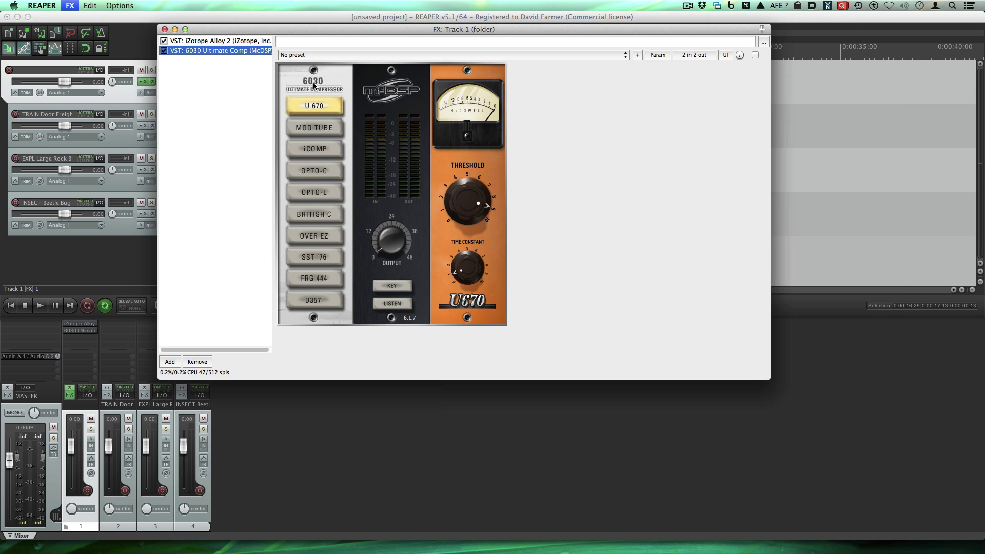
Add VST Little MicroShift (SoundToys) after the 6030 compressor, filtering for 'microsh'.
click(165, 361)
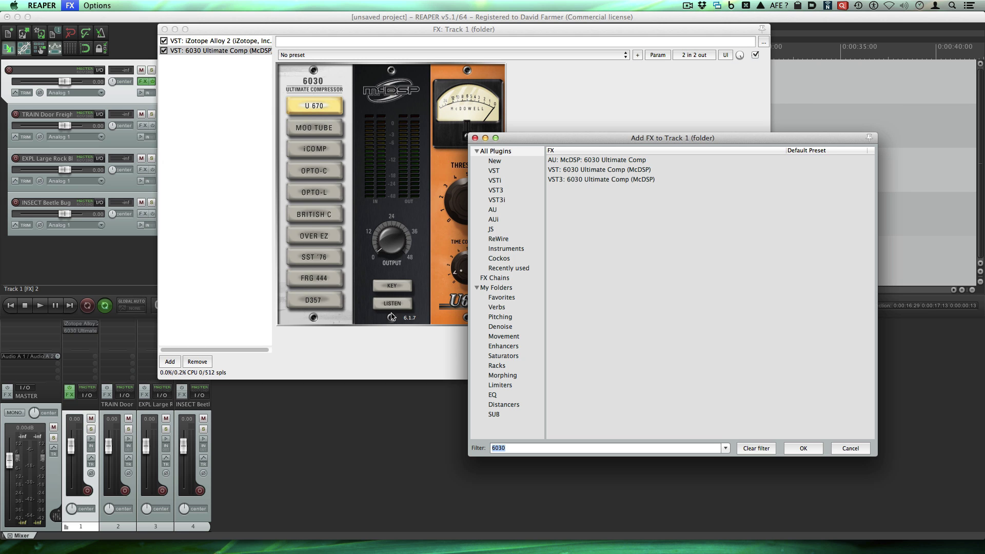
text(mic)
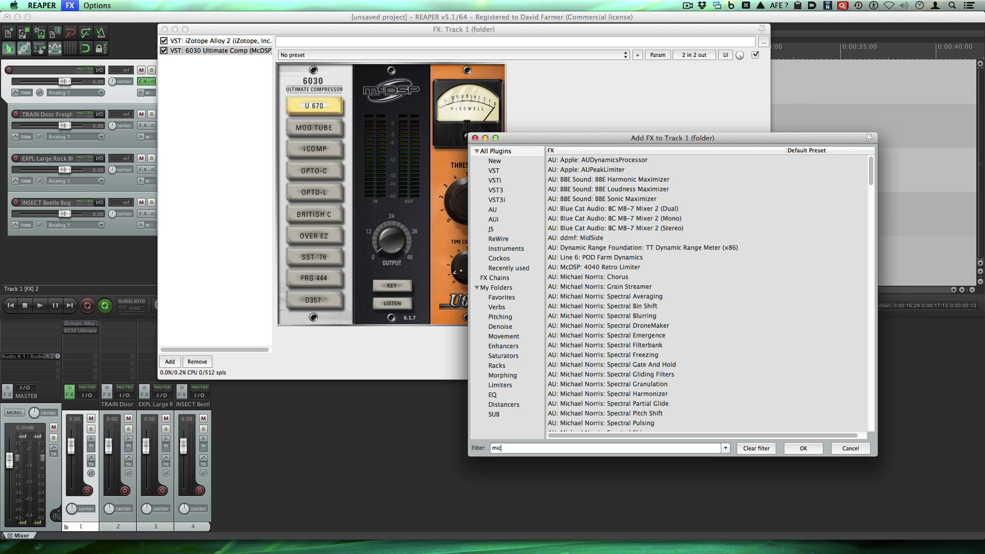
text(rosh)
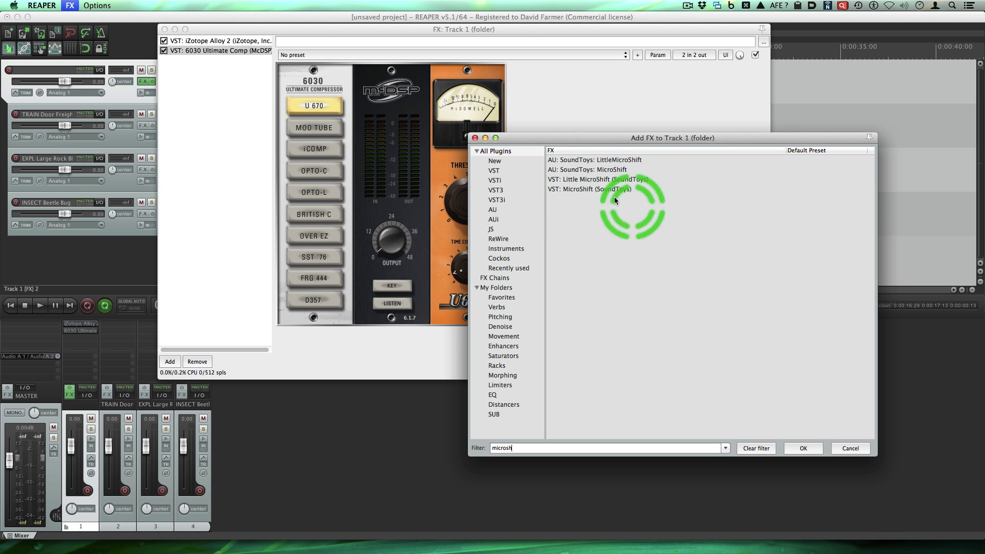
click(611, 181)
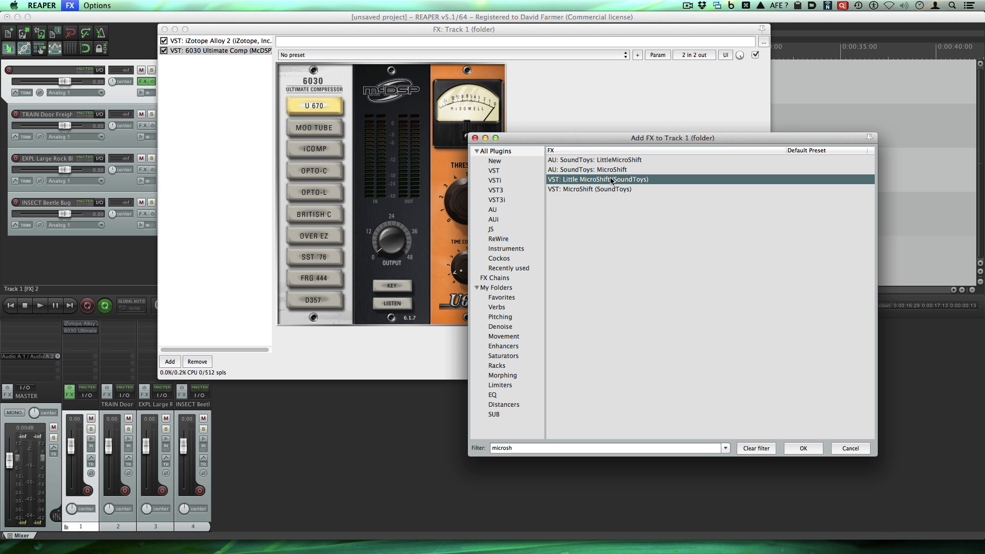
double_click(611, 181)
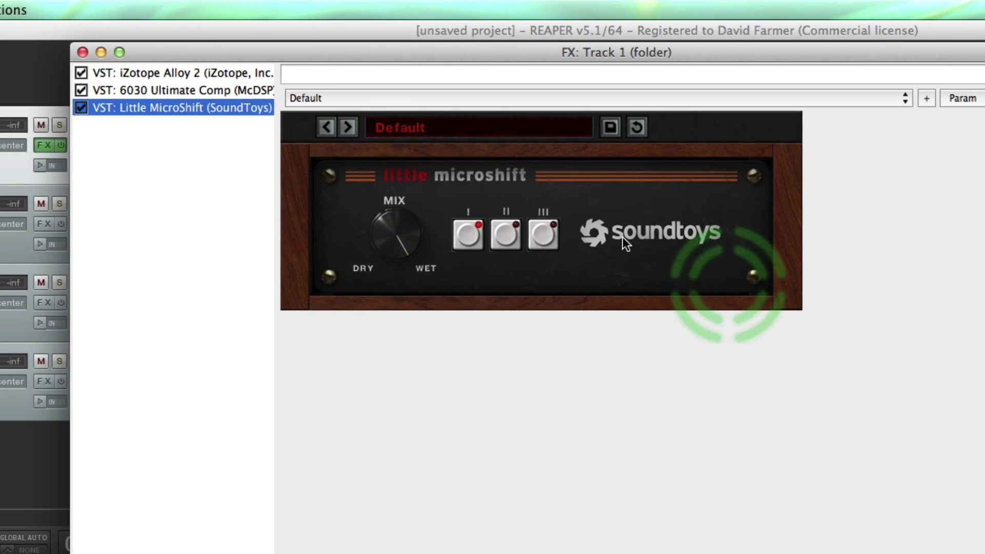
click(311, 33)
Enable the 6030 Ultimate Comp in Track 1's chain and close the FX window.
drag(451, 54, 566, 80)
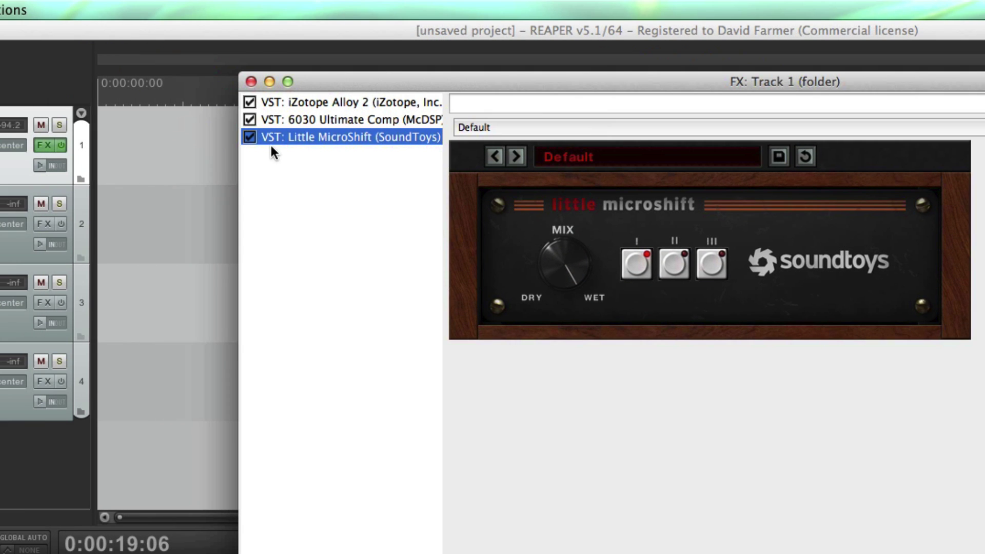
click(250, 121)
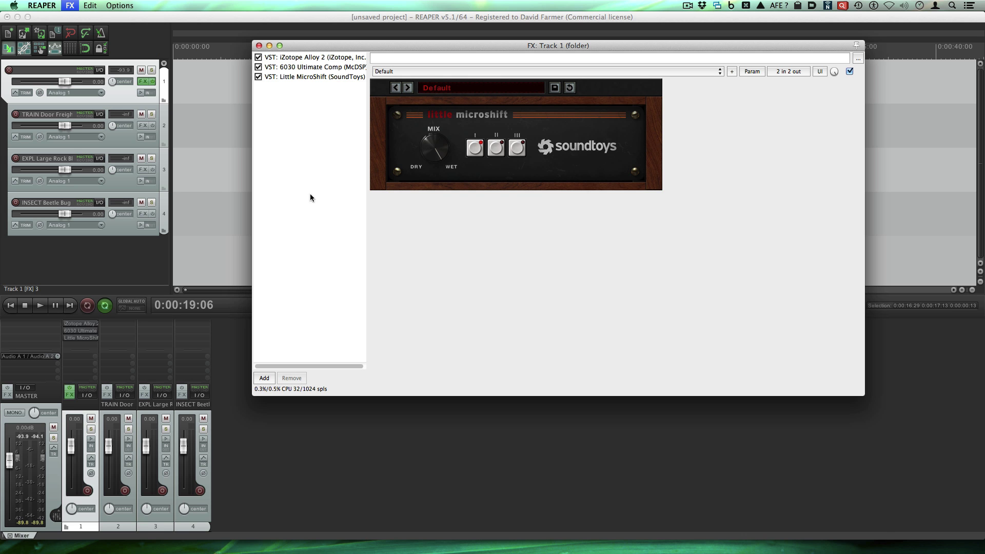
click(259, 46)
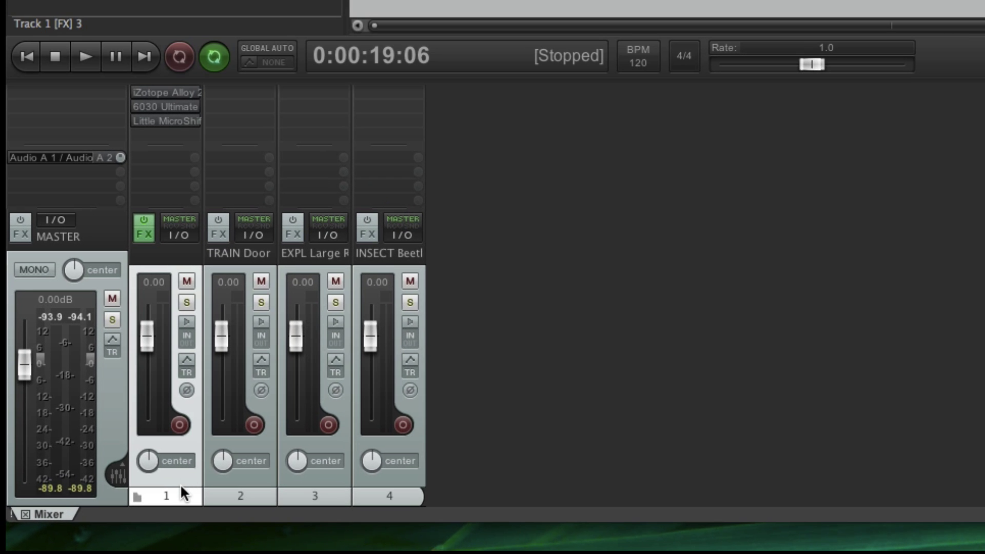
Bypass the 6030 compressor, then toggle Track 1's effects off and on, leaving them active.
ctrl+click(171, 106)
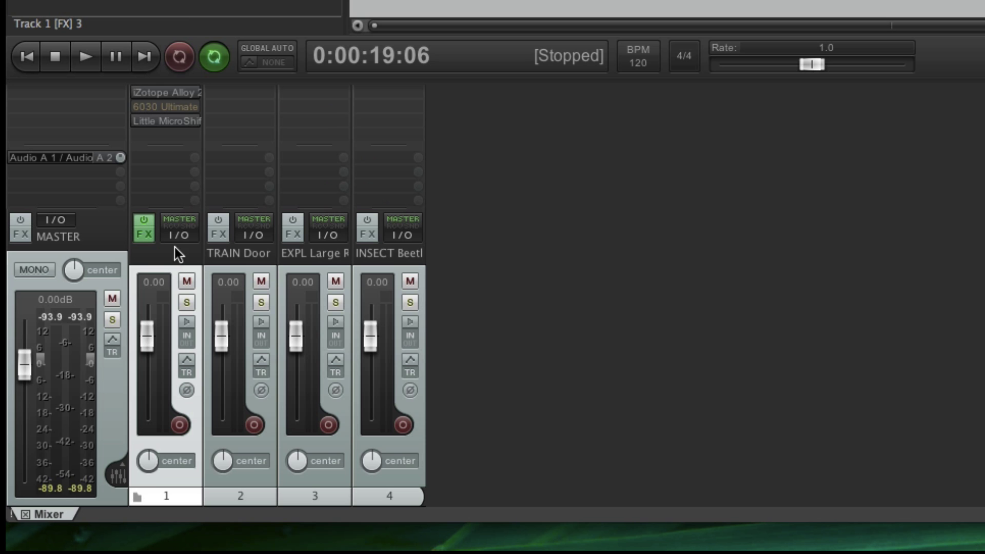
click(146, 217)
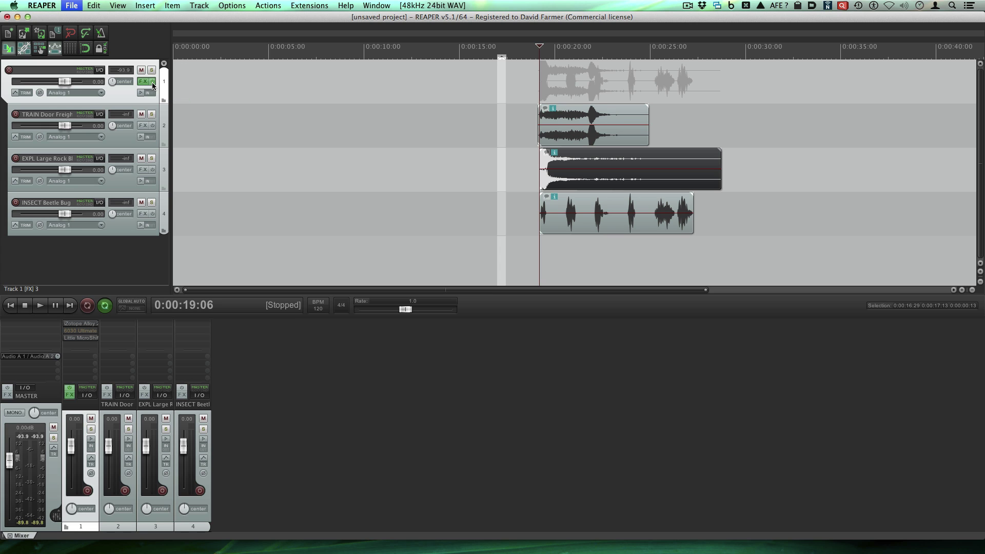
click(153, 82)
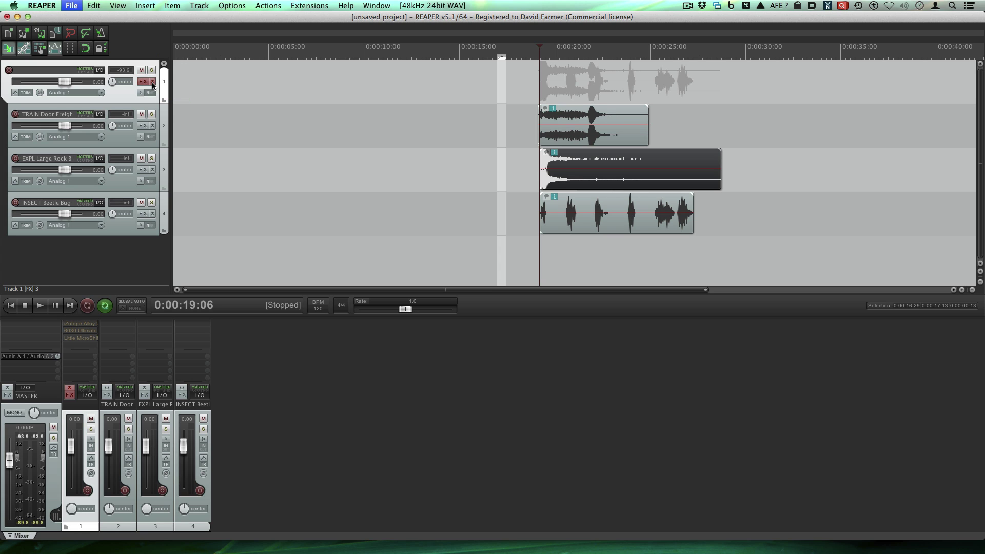
click(152, 82)
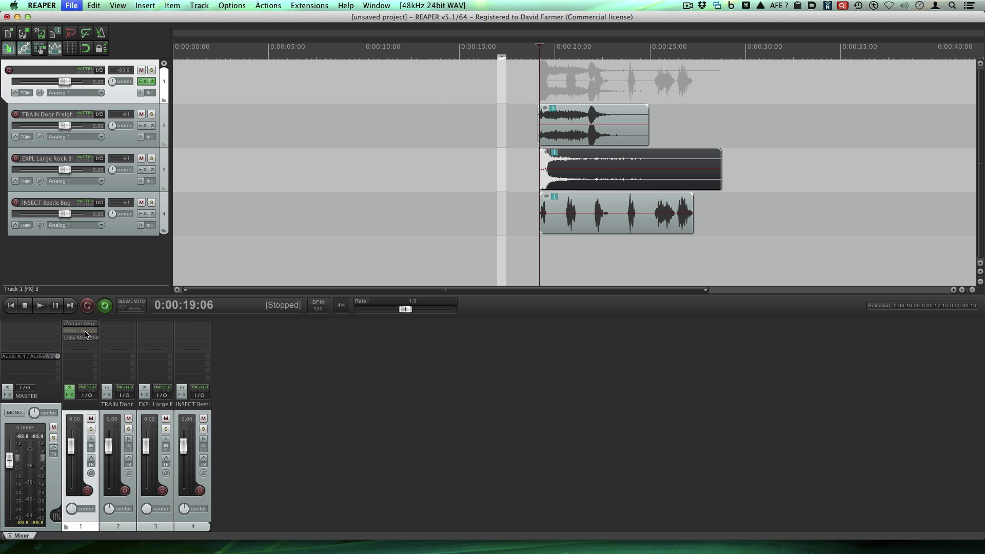
click(153, 82)
click(153, 82)
Insert a fifth track below the beetle track and rename it 'Verb' in the mixer.
double_click(226, 386)
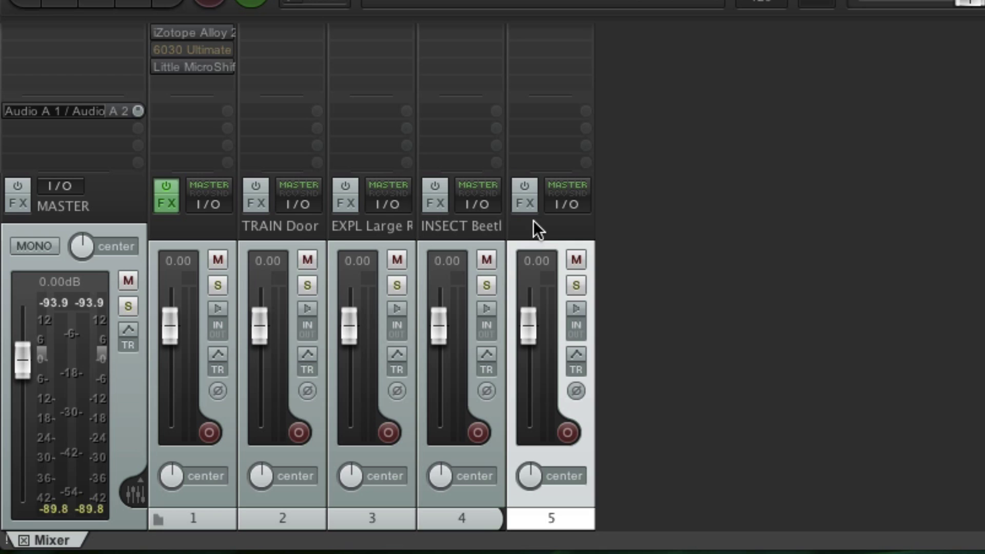
double_click(536, 225)
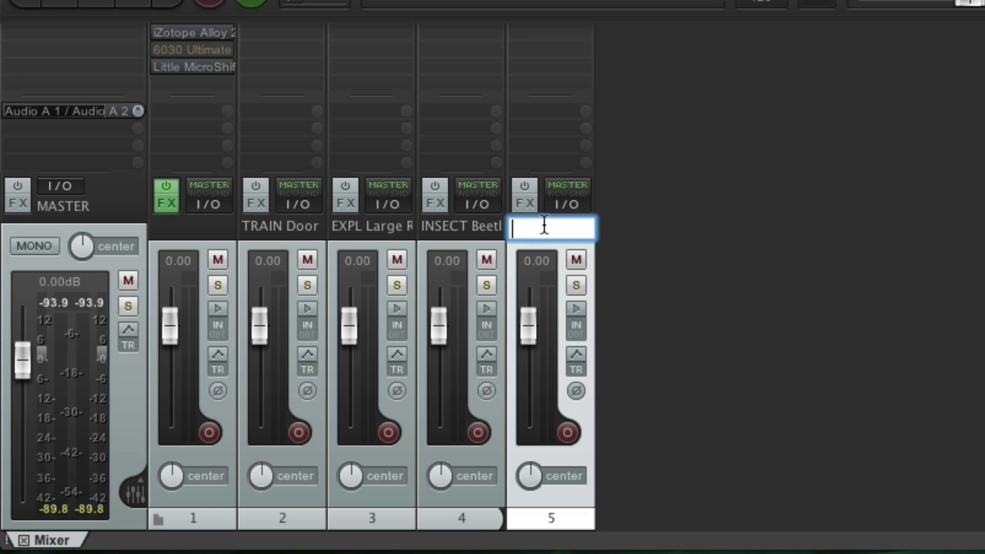
text(Verb)
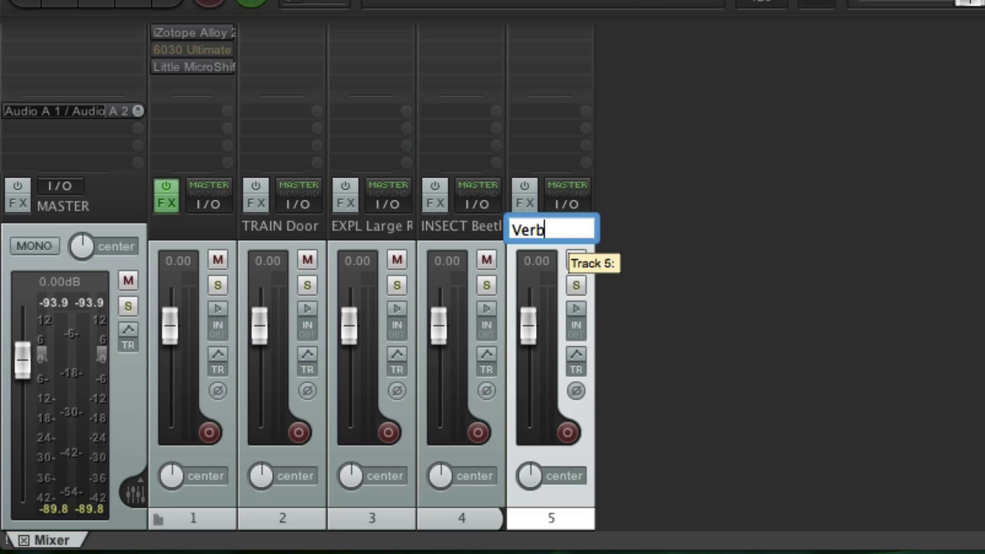
key(Return)
click(564, 264)
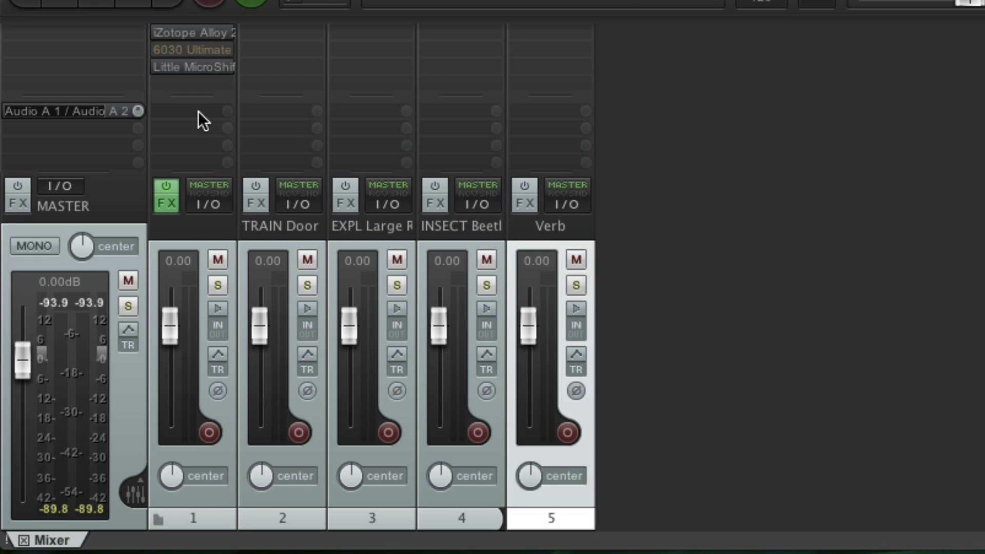
Create a post-fader send at +0.00 dB from the Track 1 folder to track 5 'Verb'.
drag(197, 113, 559, 204)
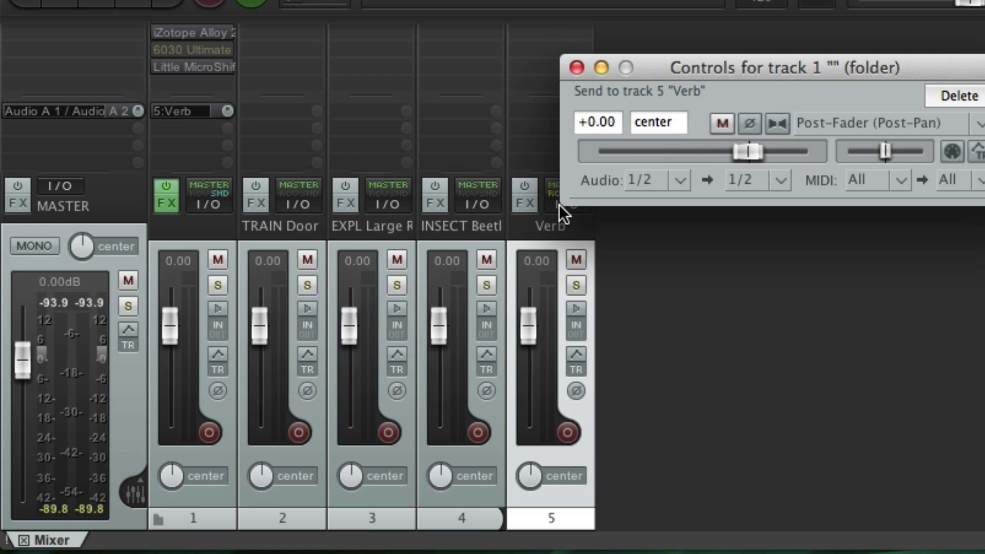
click(575, 68)
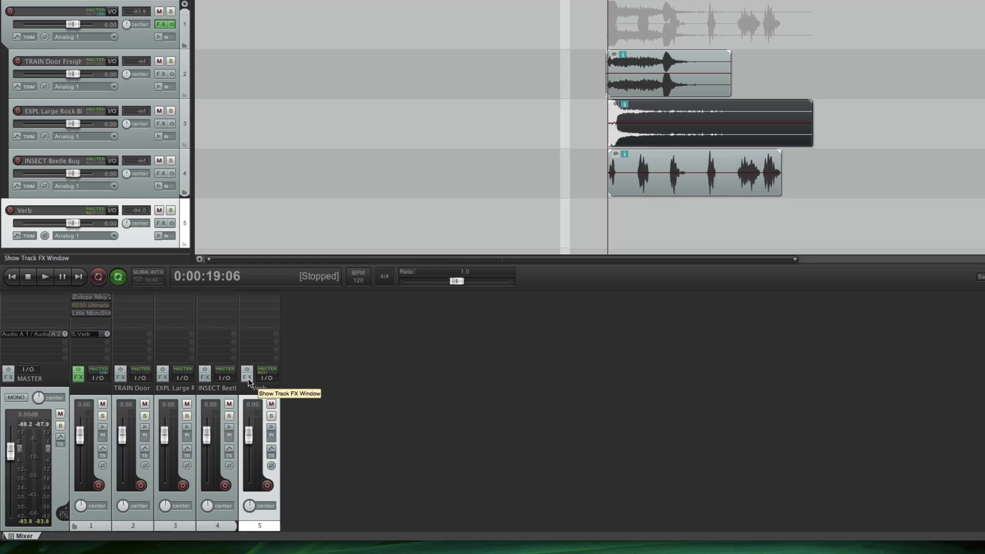
Load AU ValhallaVintageVerb on the Verb track using the 'valh' filter, then move its window aside.
click(524, 203)
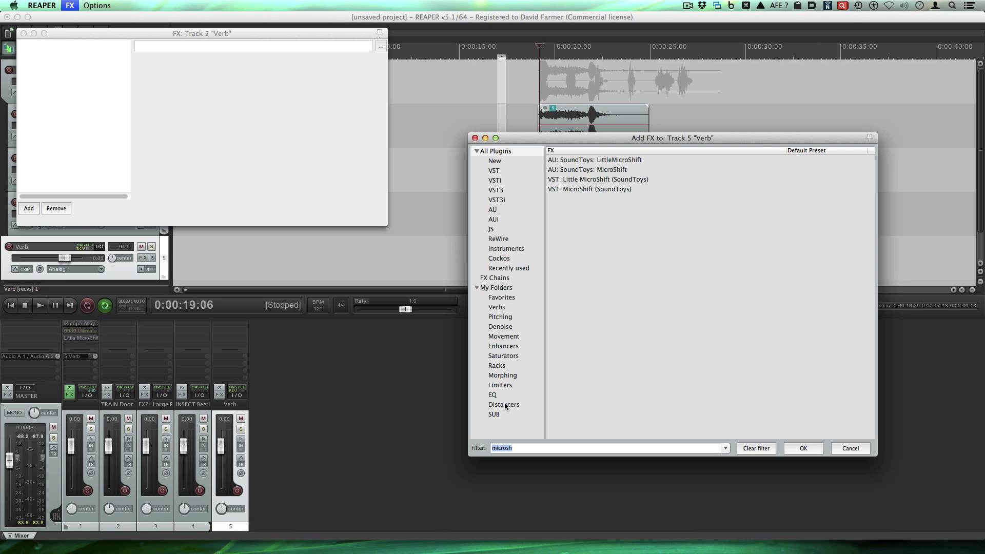
text(valh)
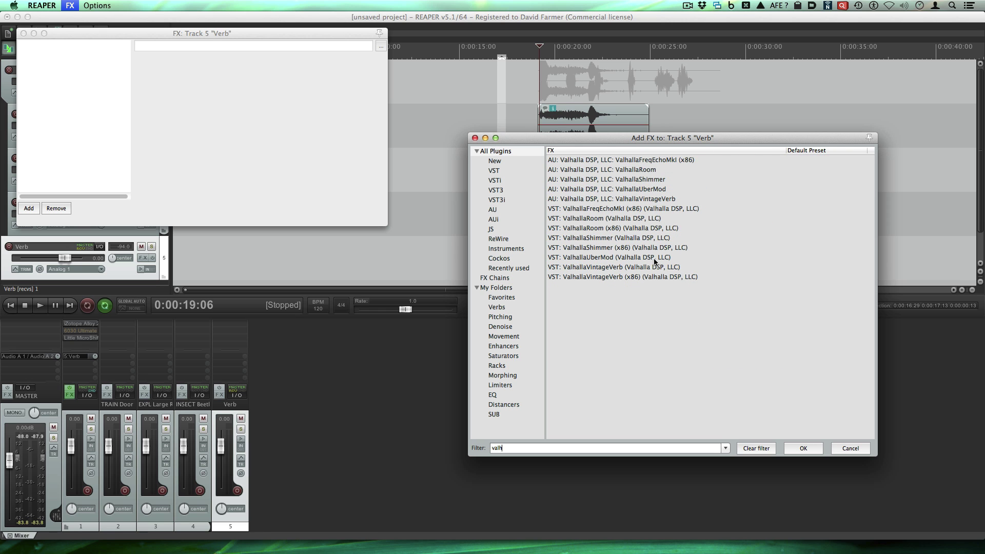
double_click(640, 200)
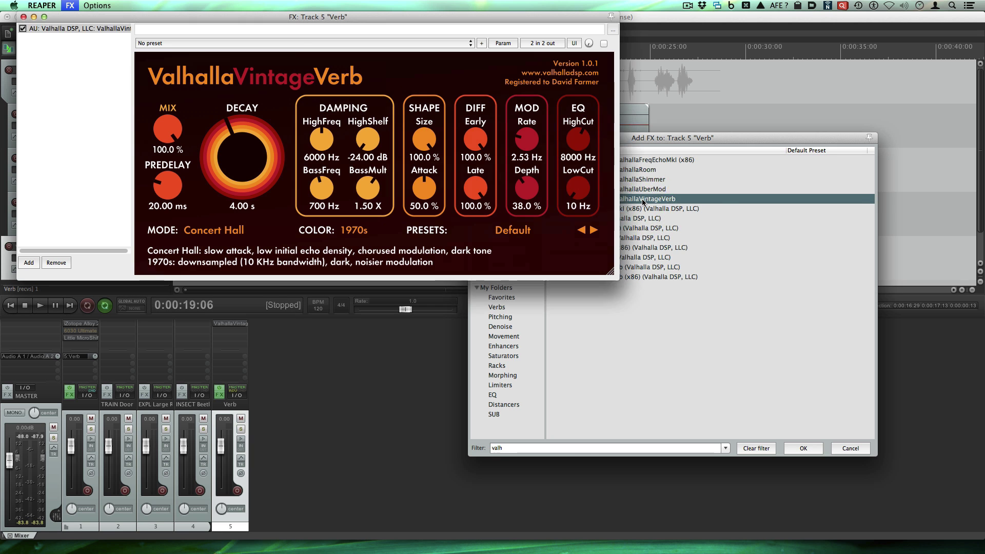
drag(226, 12, 534, 229)
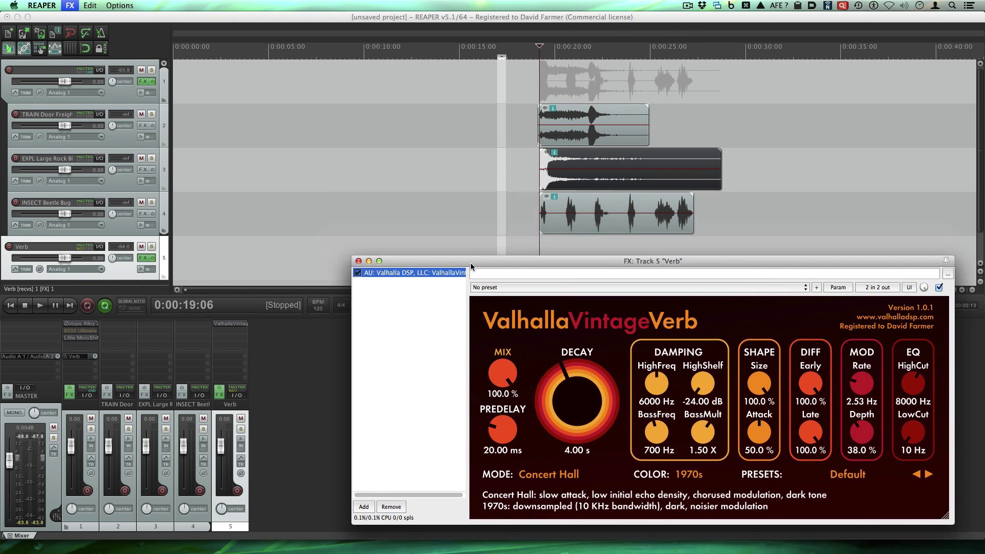
Play the session and lower the Verb track's fader to about -20 dB.
click(548, 181)
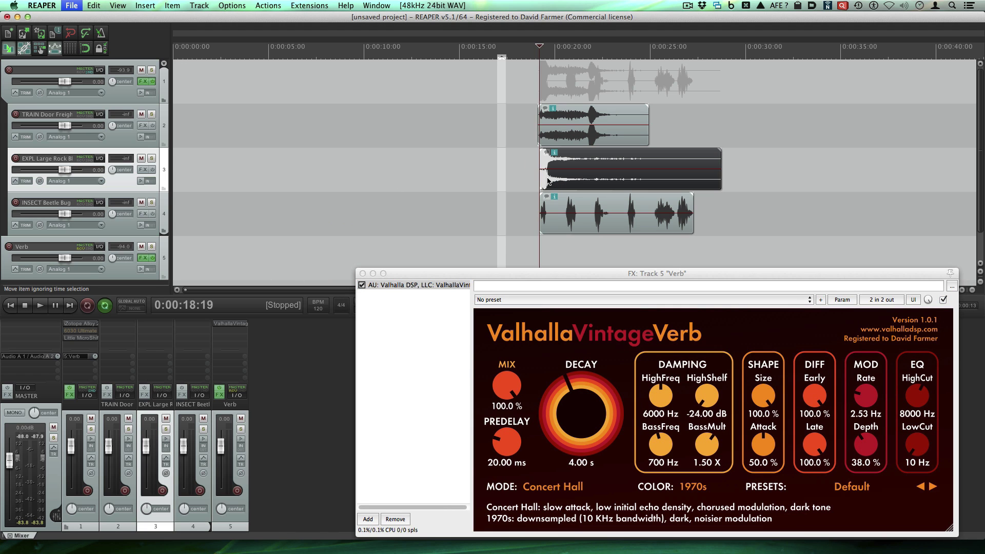
key(space)
key(space)
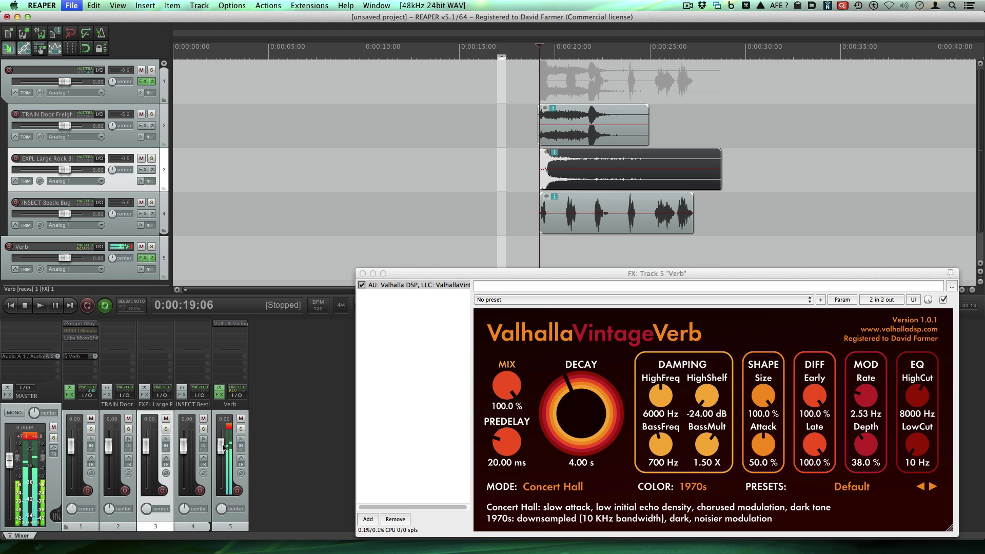
drag(221, 446, 77, 501)
click(237, 502)
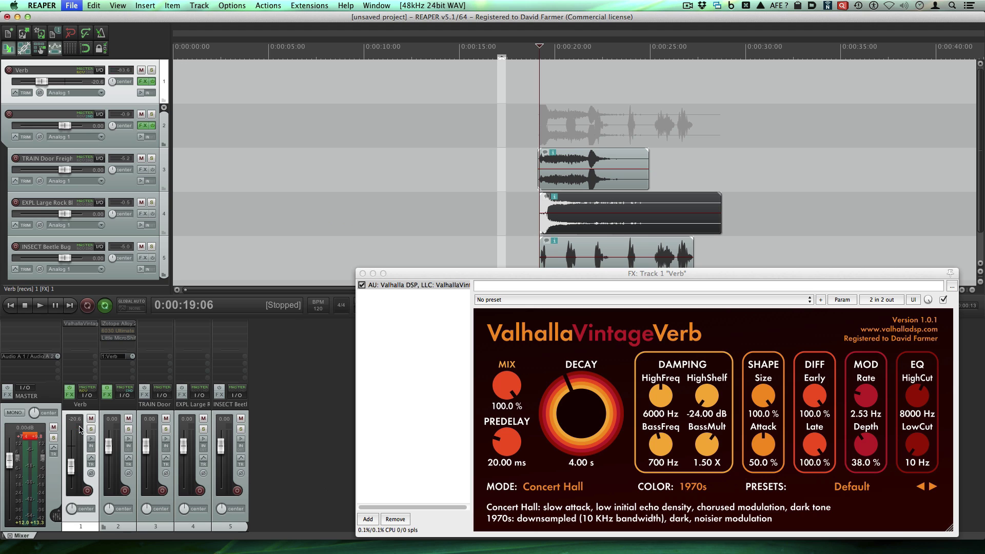
Play the session back again to audition the reverb, then select the folder track.
click(568, 220)
key(space)
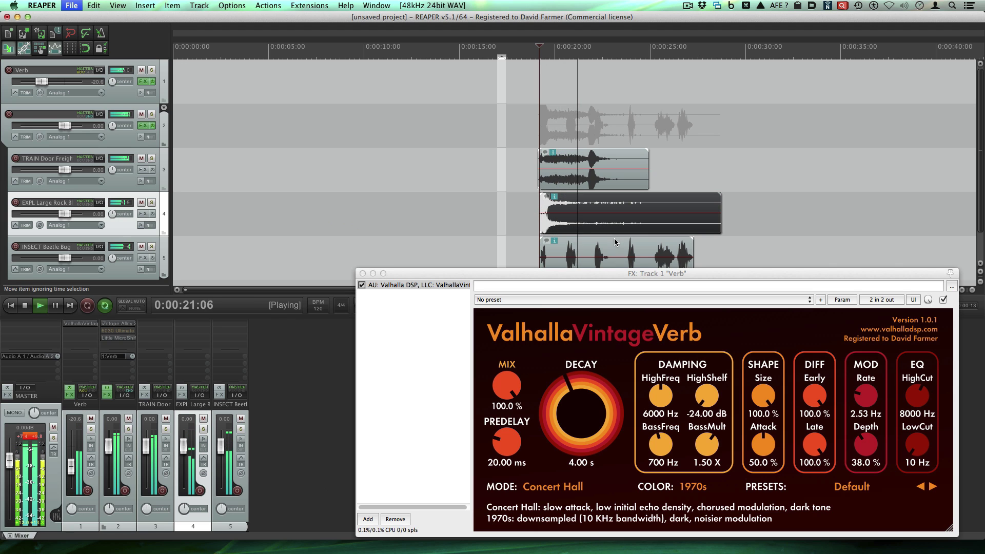
key(space)
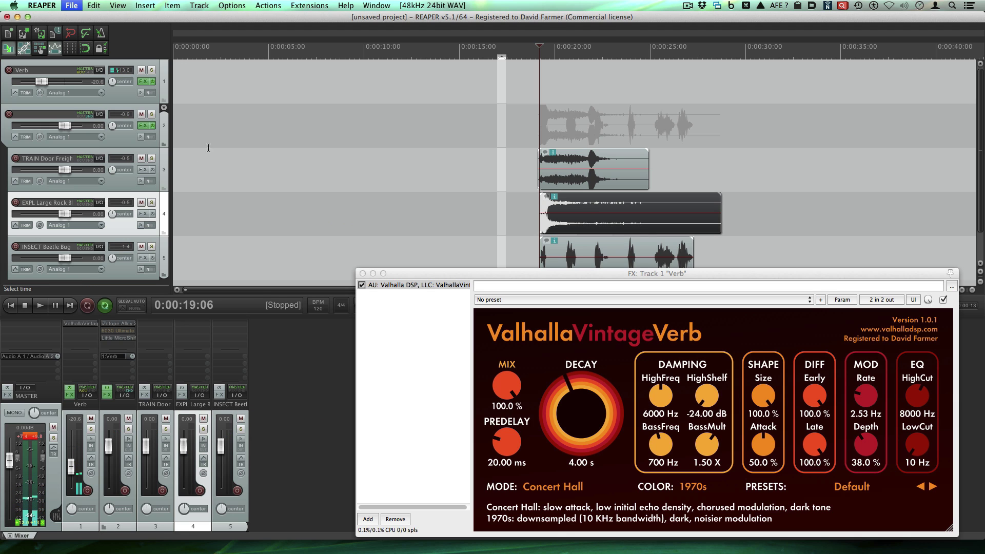
click(122, 139)
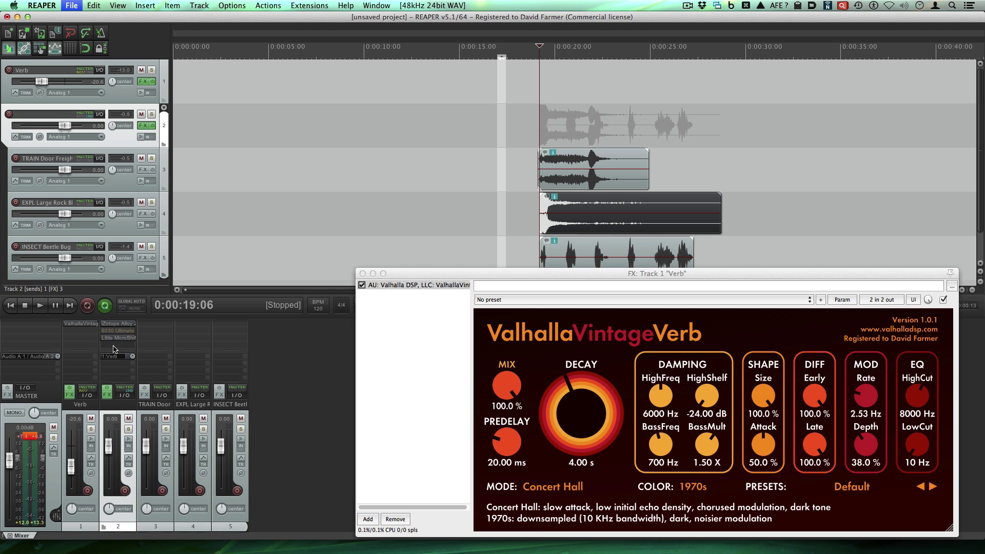
click(529, 167)
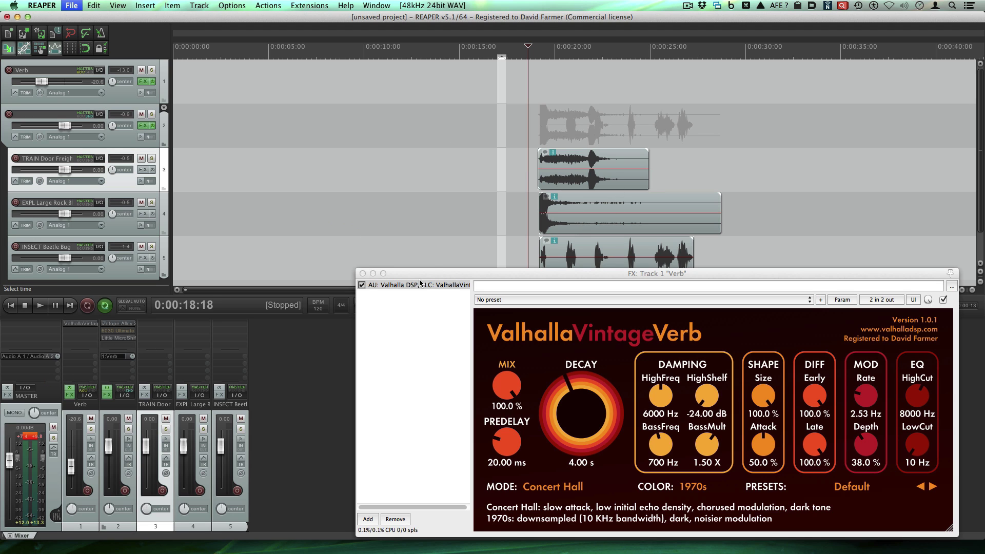
Set the time selection to the three sound-effect items, then extend its end to about 0:00:30.
click(362, 274)
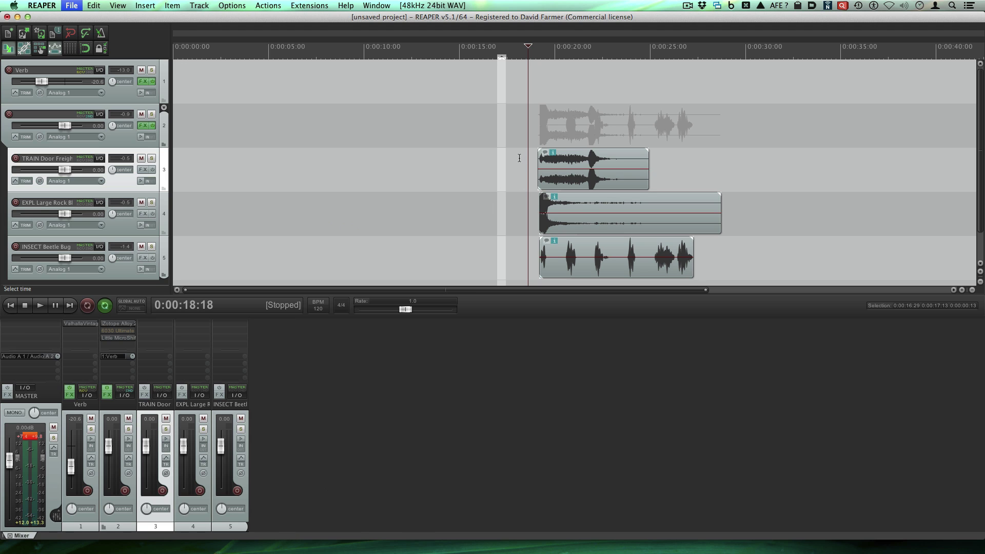
drag(519, 158, 709, 279)
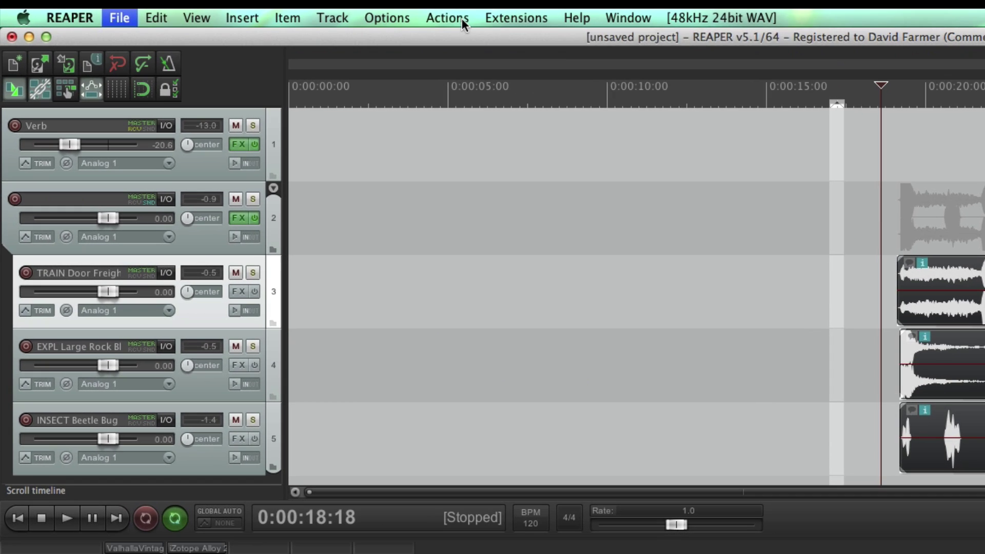
click(276, 5)
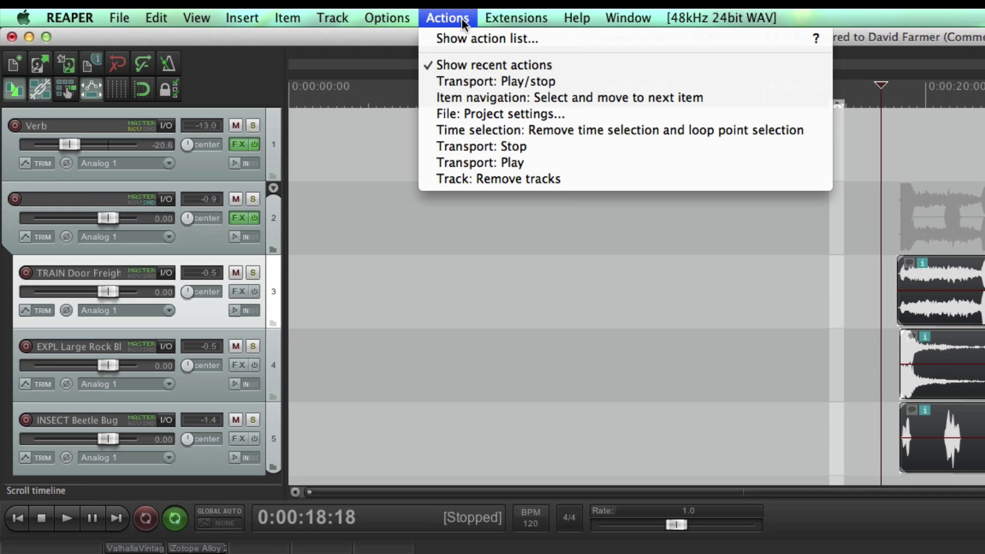
click(468, 34)
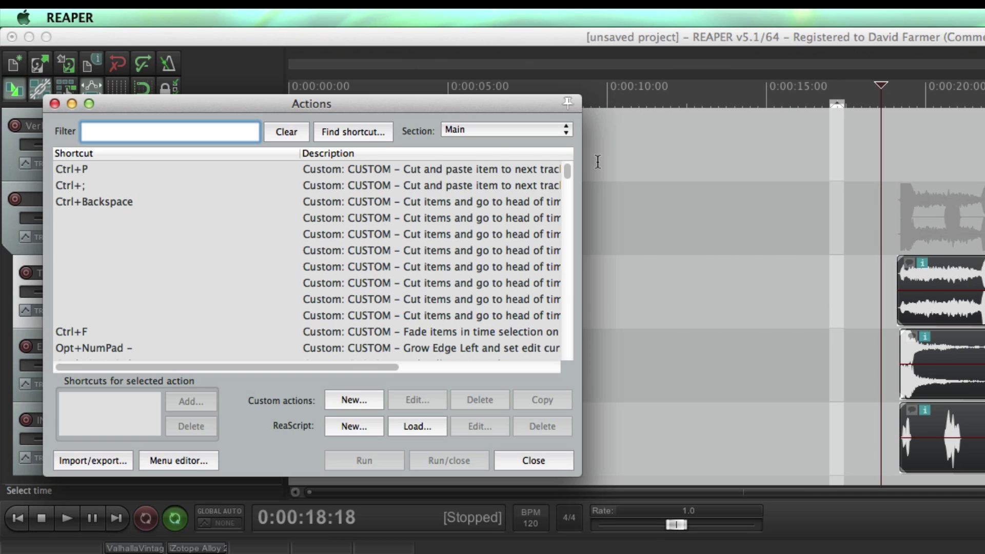
click(356, 131)
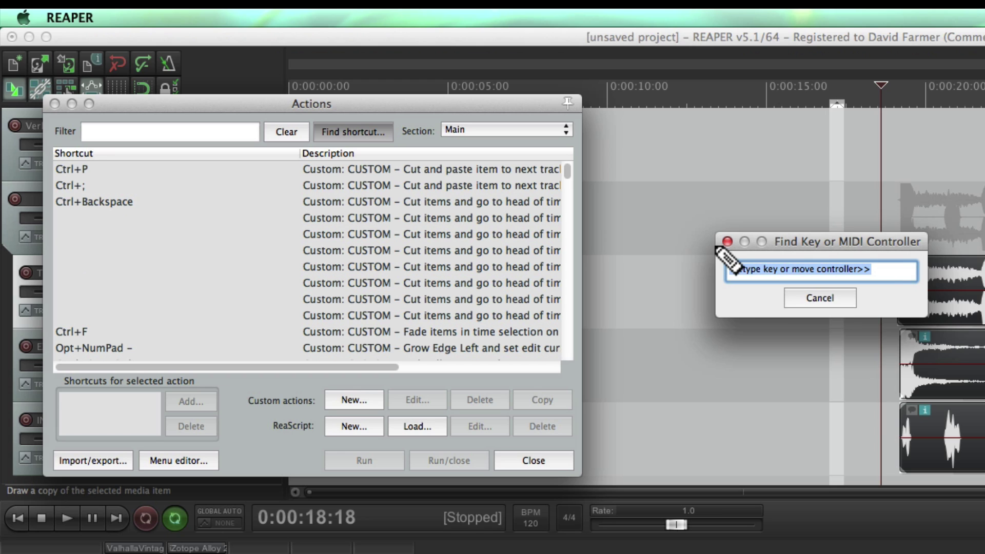
key(super+Home)
click(419, 350)
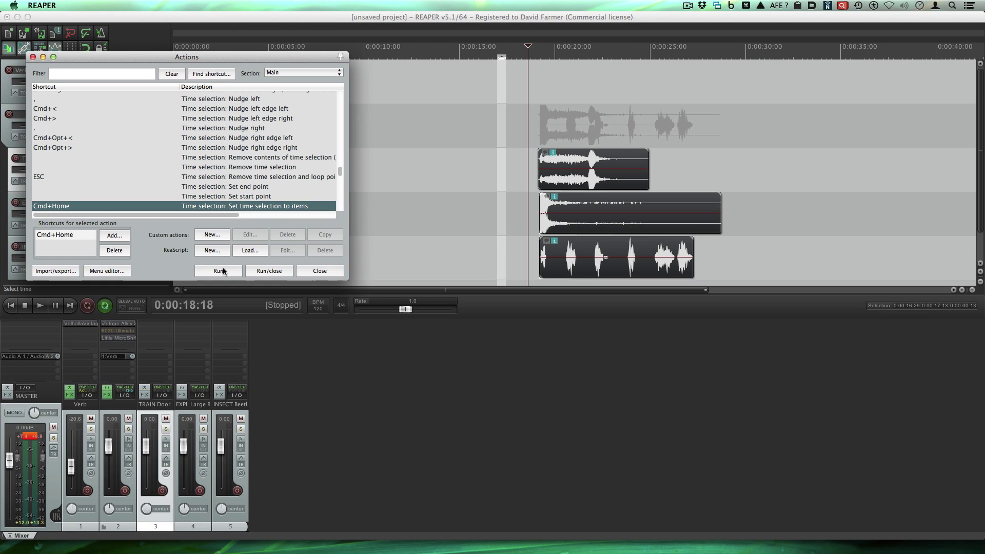
click(383, 459)
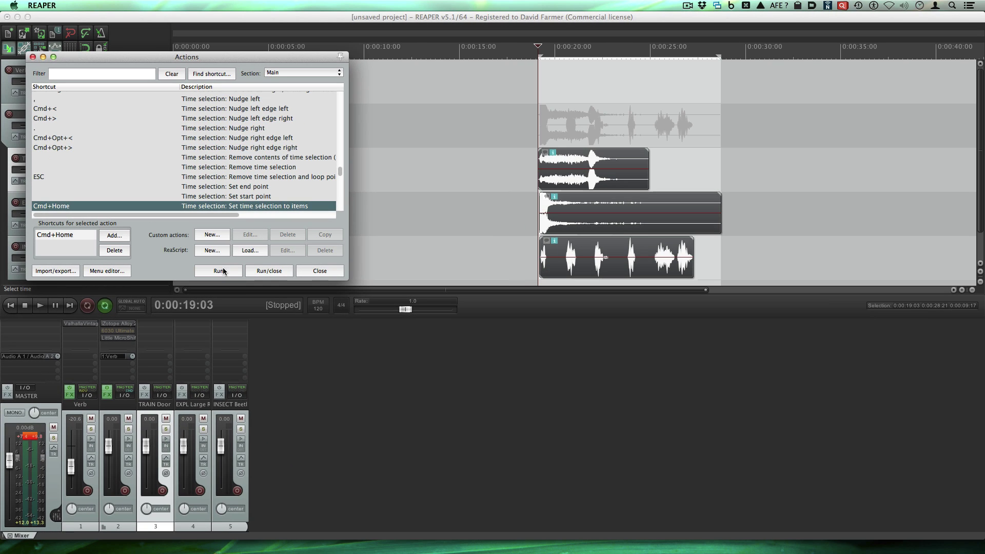
click(320, 268)
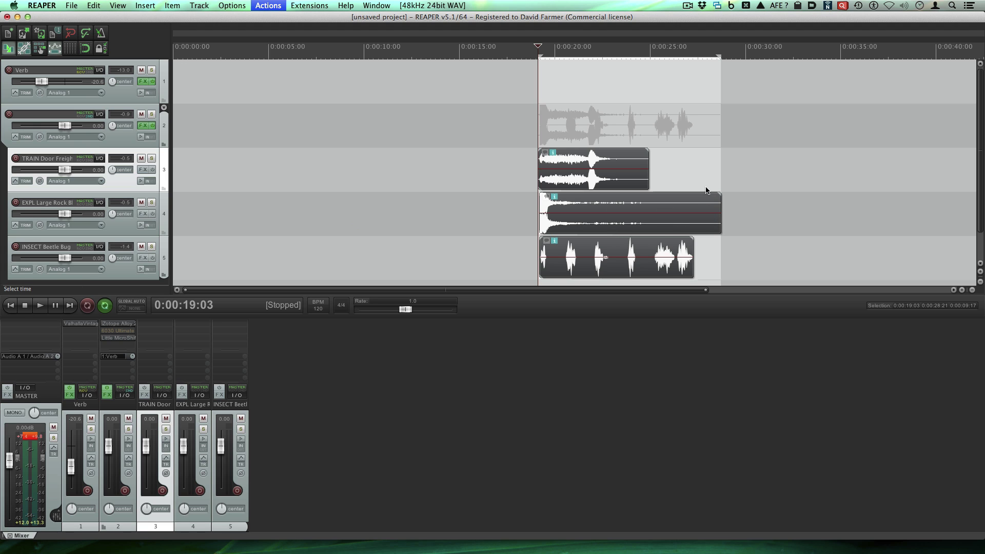
drag(721, 96, 752, 97)
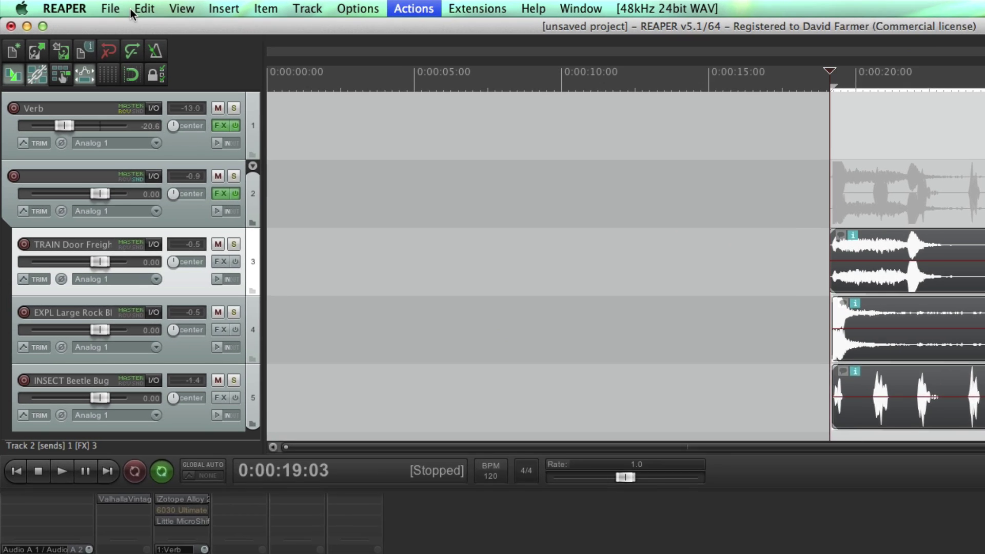
click(76, 5)
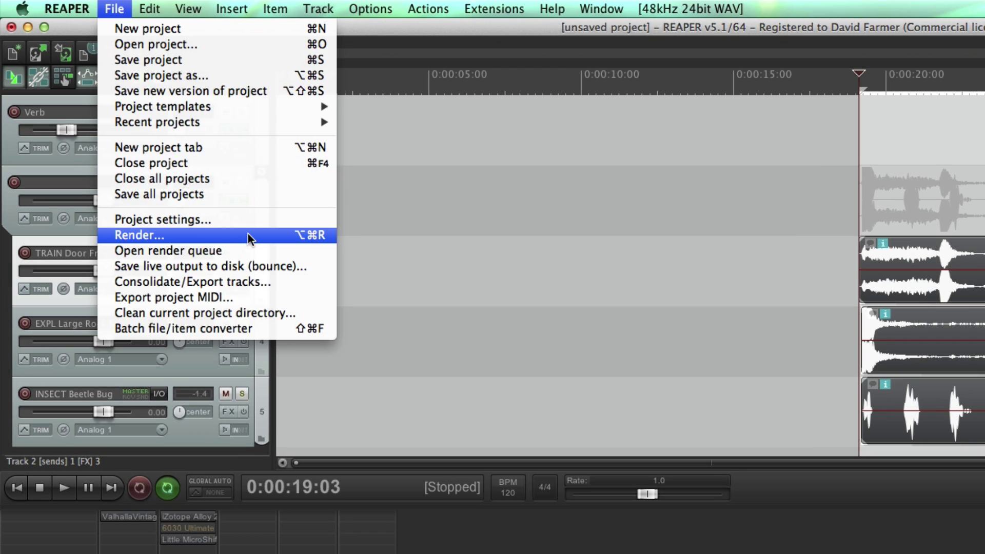
In the Render dialog, keep Master mix as the source and set bounds to Time selection (0:19.132–0:30.415).
click(229, 236)
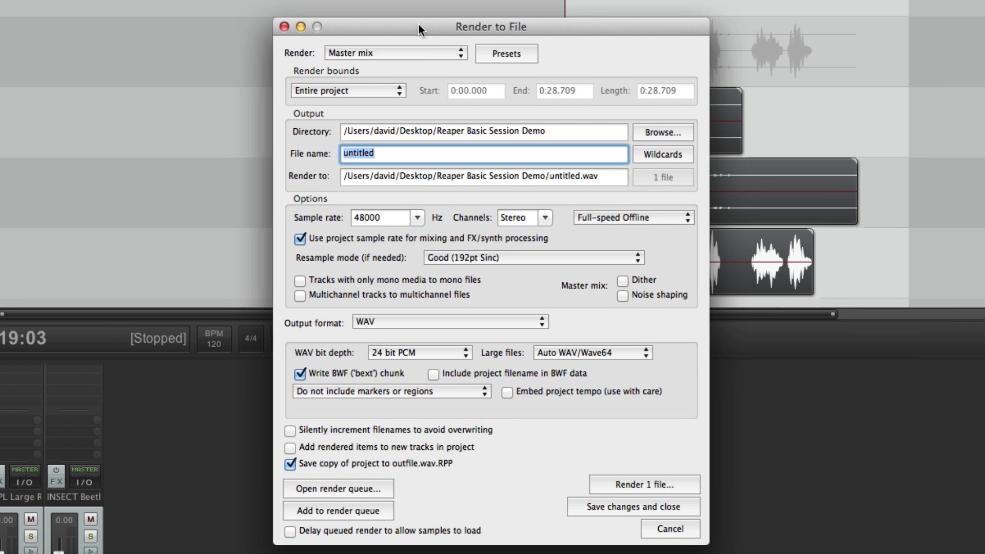
drag(417, 23, 173, 20)
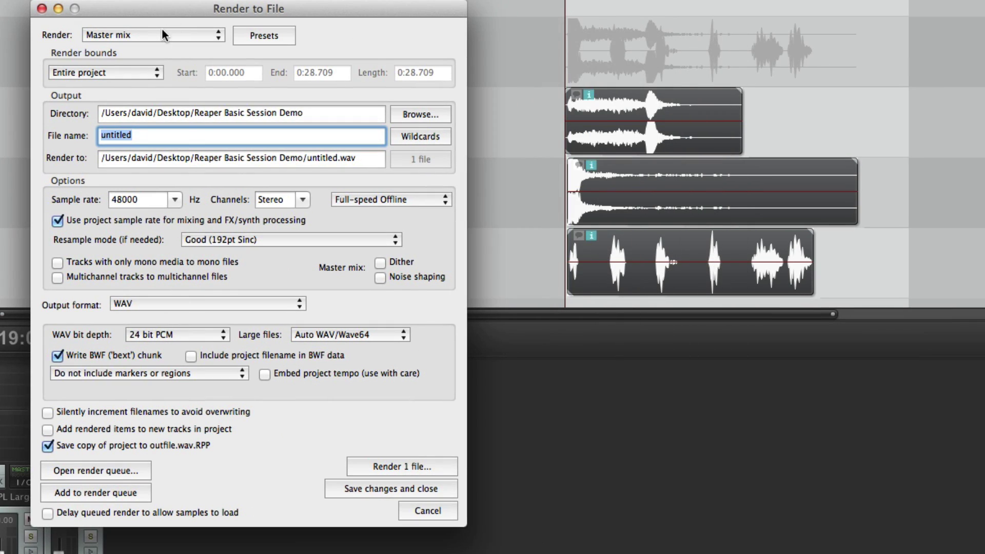
click(149, 35)
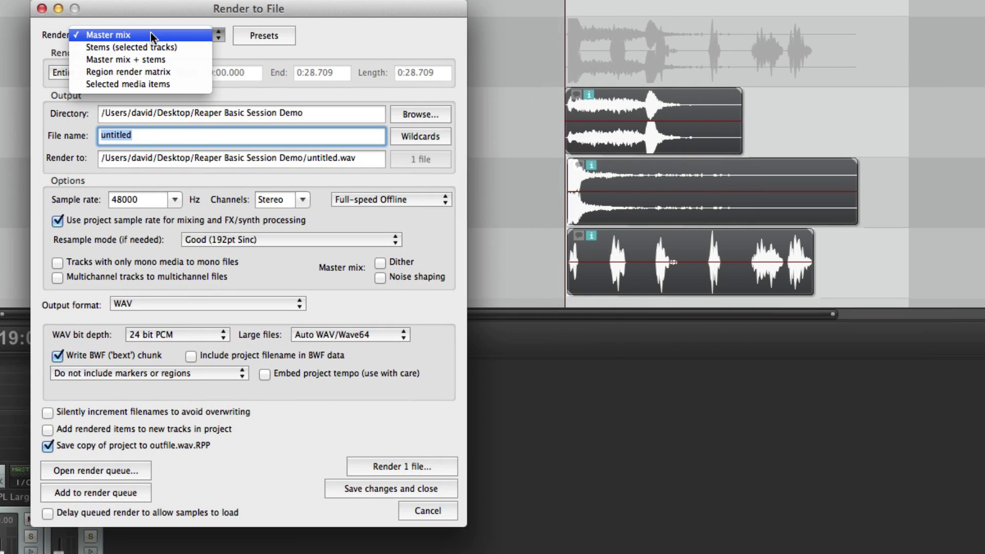
click(150, 35)
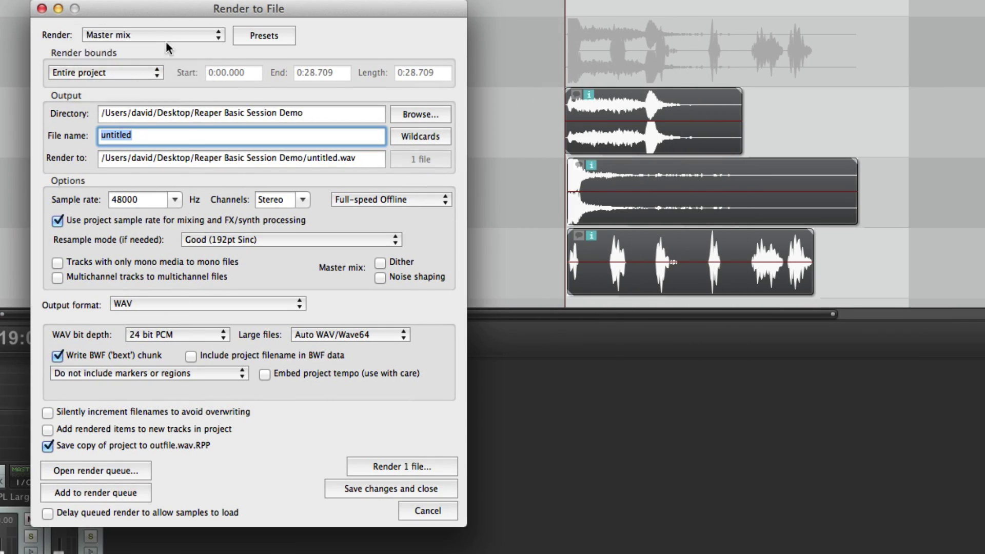
click(122, 73)
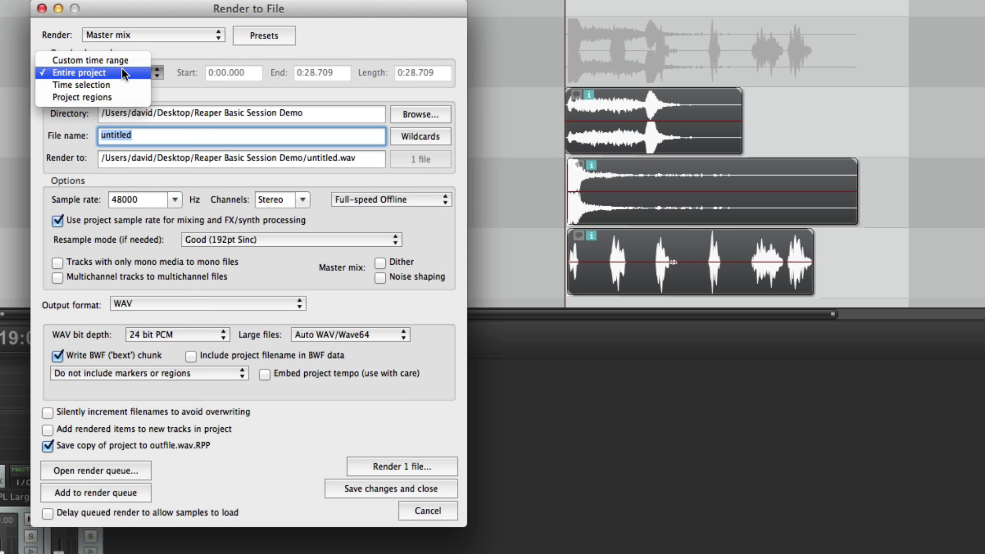
click(123, 84)
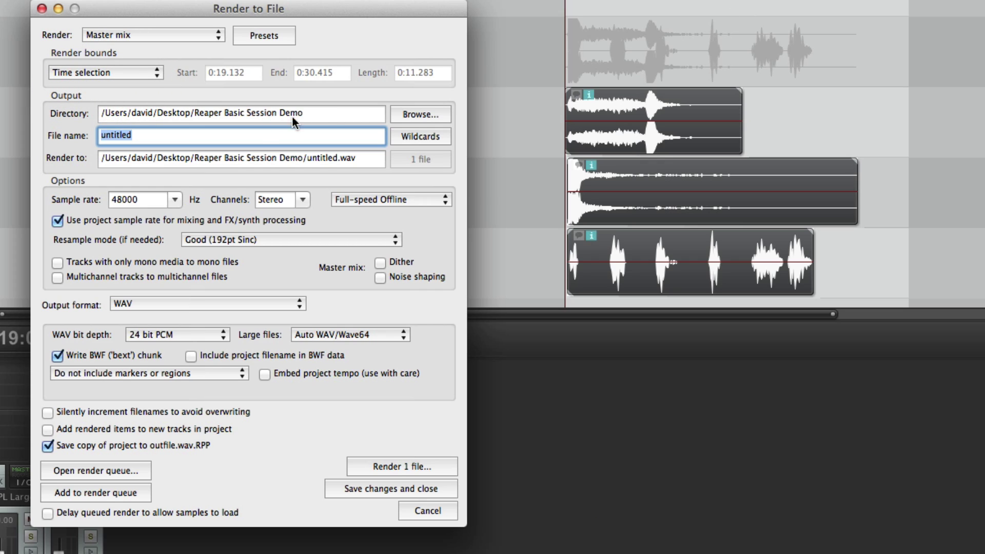
click(414, 115)
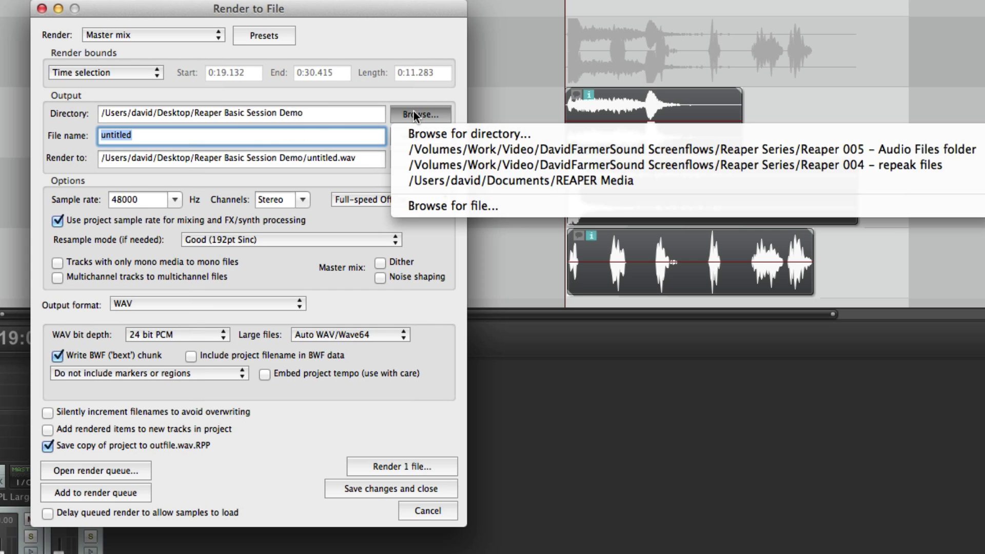
Create a new Exports folder and make it the render output directory.
click(425, 132)
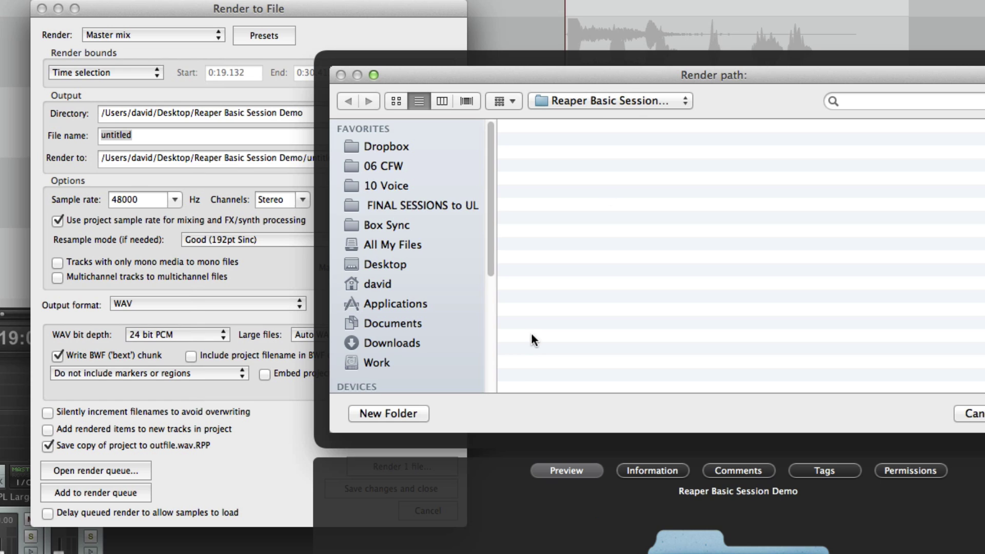
click(389, 410)
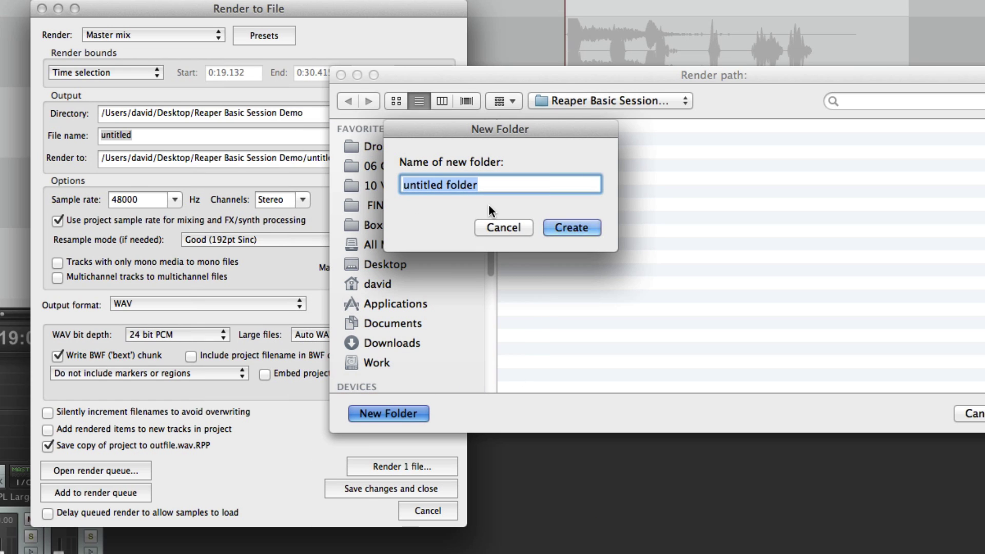
text(Exports)
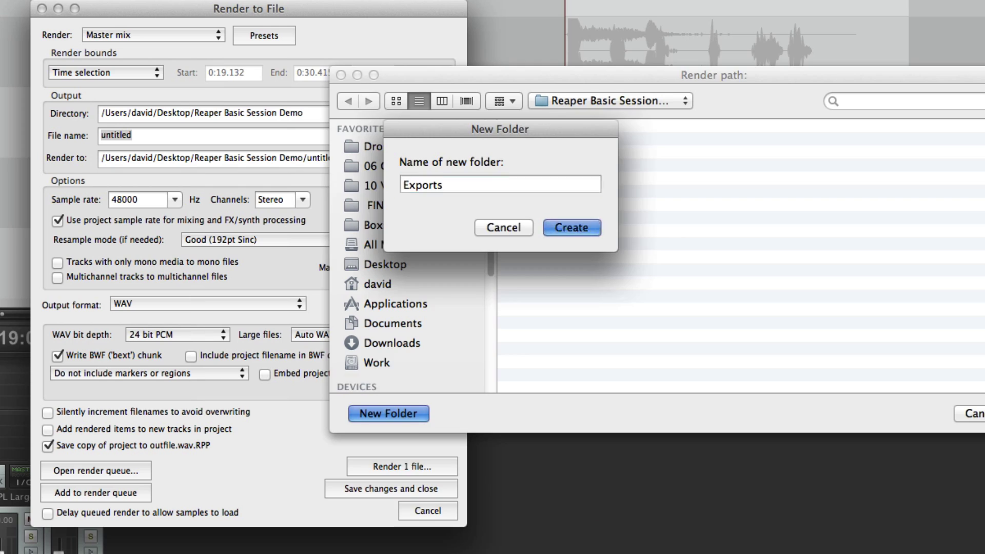
key(Return)
key(Return)
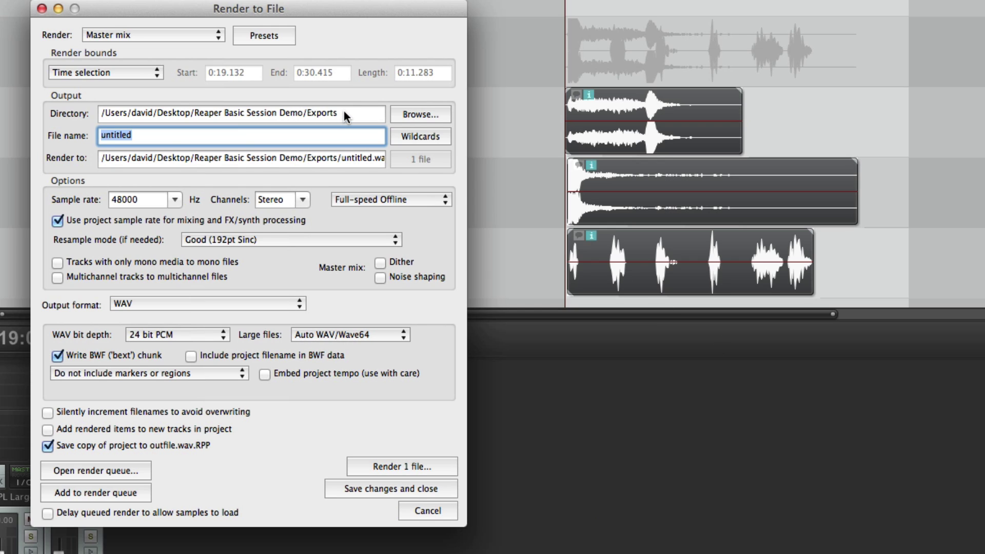
Set the render file name to 'Test File'.
text(TEst File)
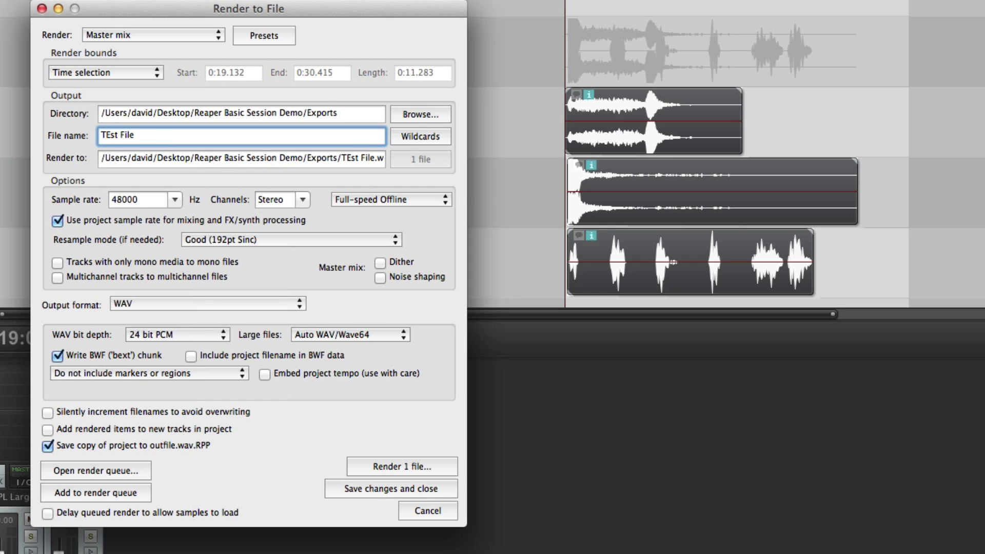
key(Right)
key(Right)
key(BackSpace)
text(e)
Render Test File.wav as a 24-bit 48 kHz stereo WAV into the Exports folder.
click(349, 29)
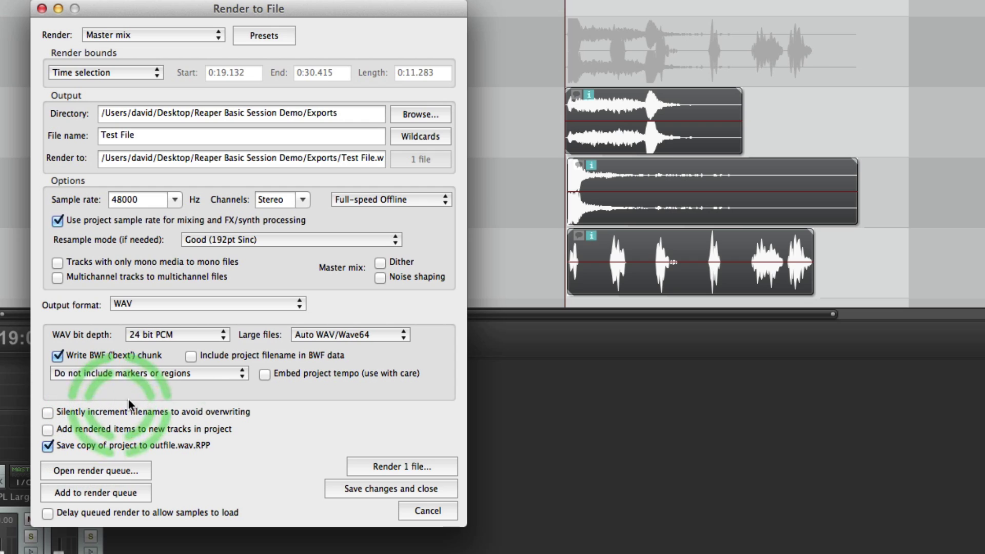
click(393, 466)
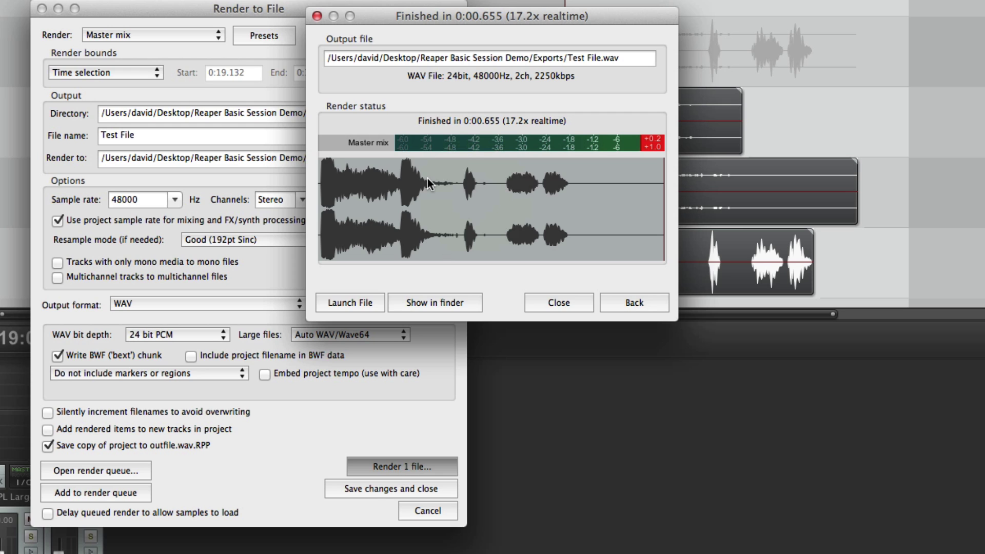
Reveal the render in Finder and check Exports holds Test File.wav and Test File.wav.RPP.
click(437, 302)
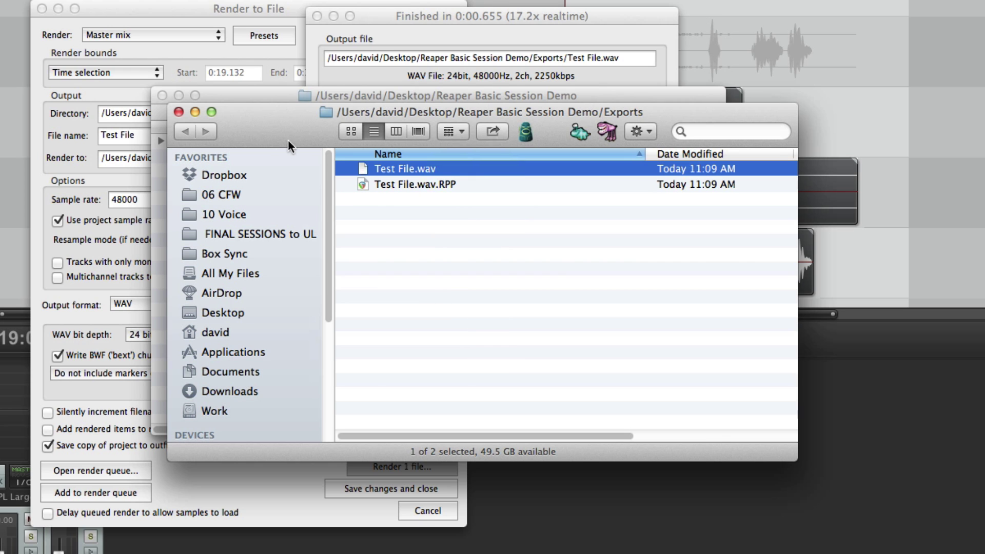
drag(293, 129, 531, 229)
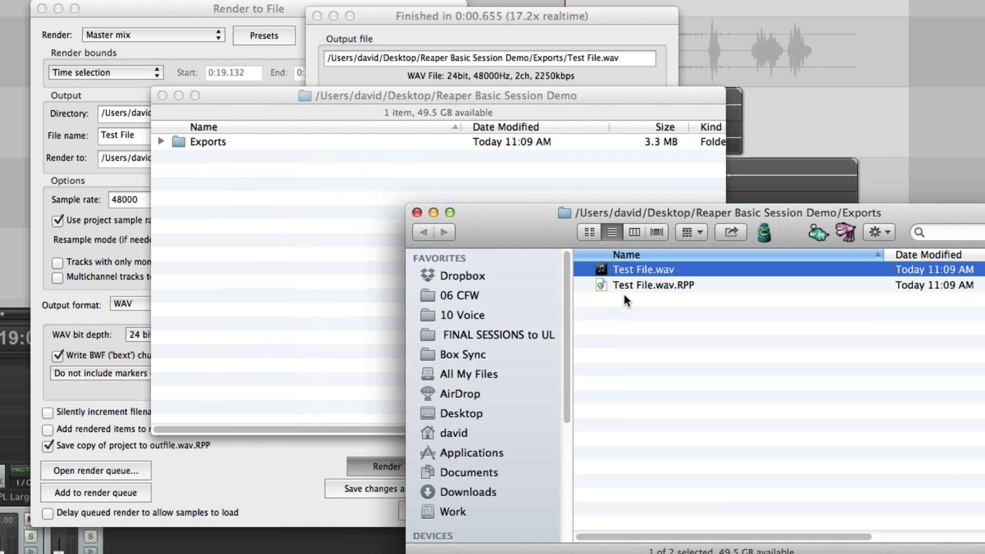
click(612, 305)
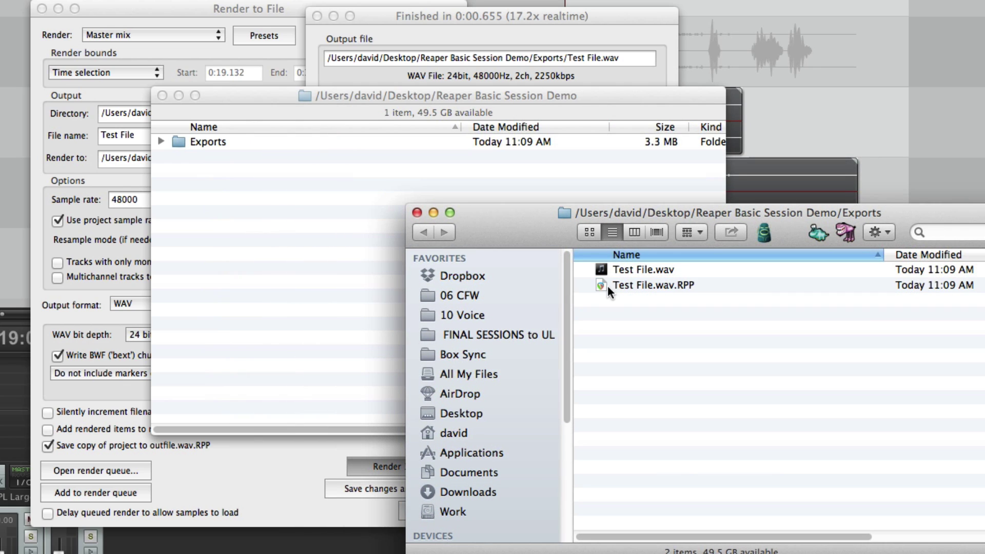